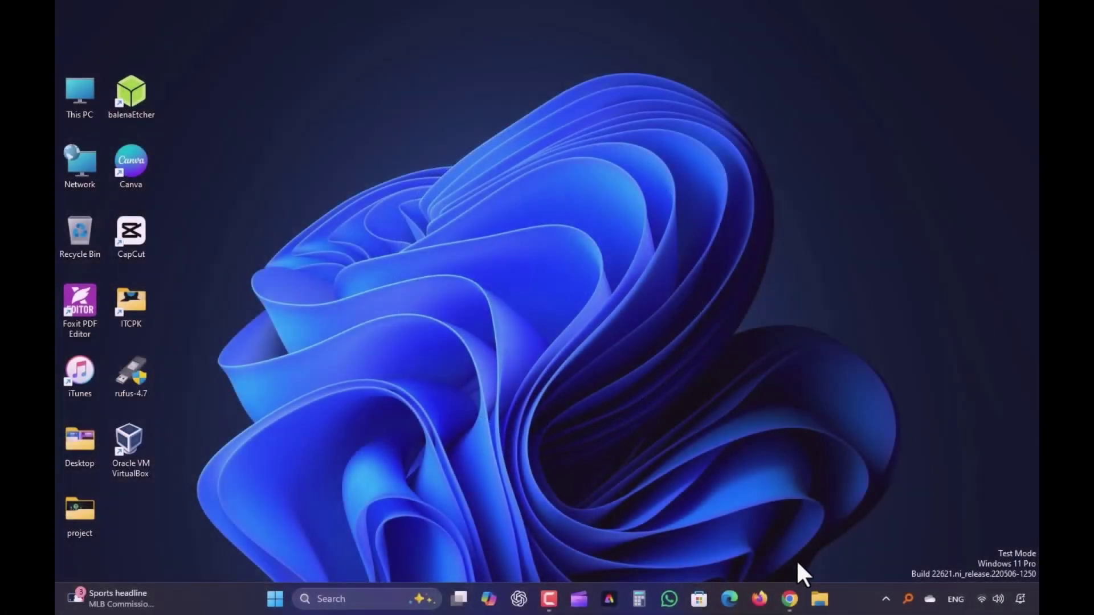
Step: Search Google for 'rufus' in Chrome and scroll rufus.ie to the download table listing rufus-4.7.exe
click(793, 587)
click(541, 279)
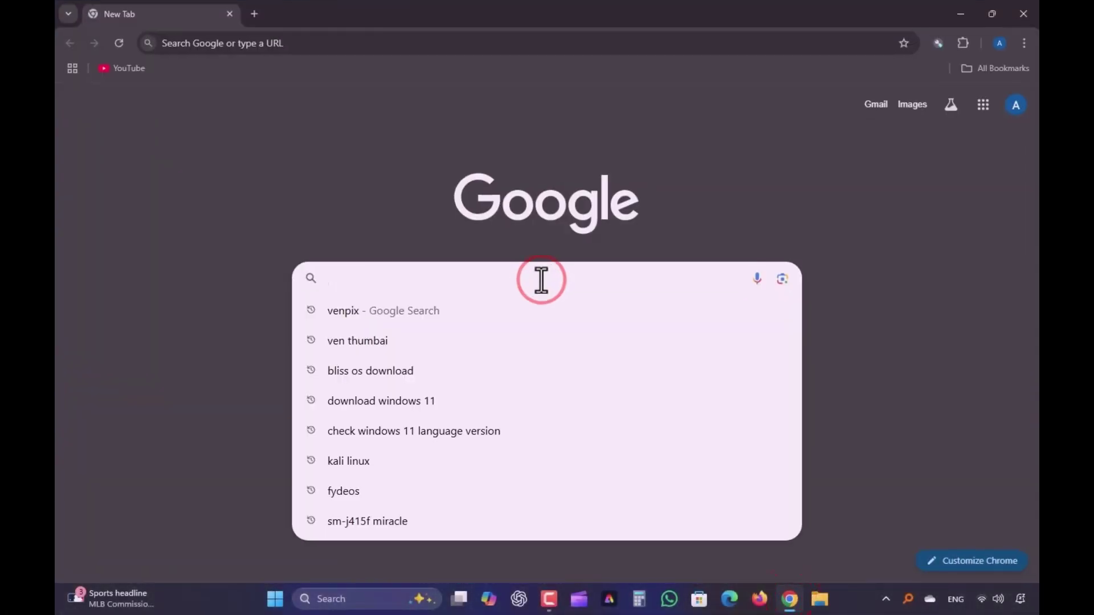
text(rufus)
key(Return)
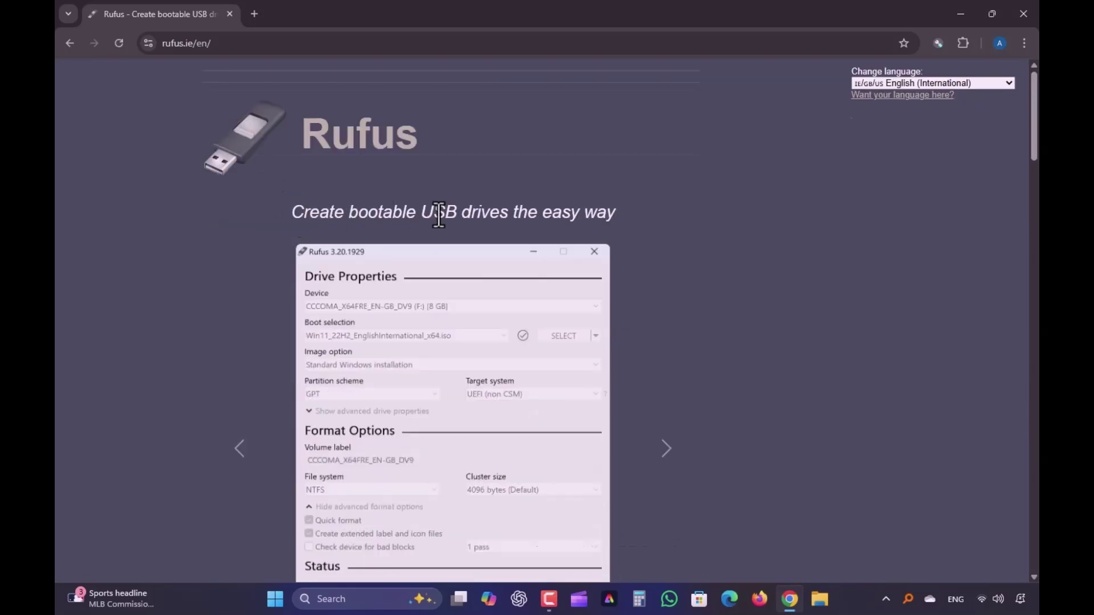
drag(1034, 102, 1036, 230)
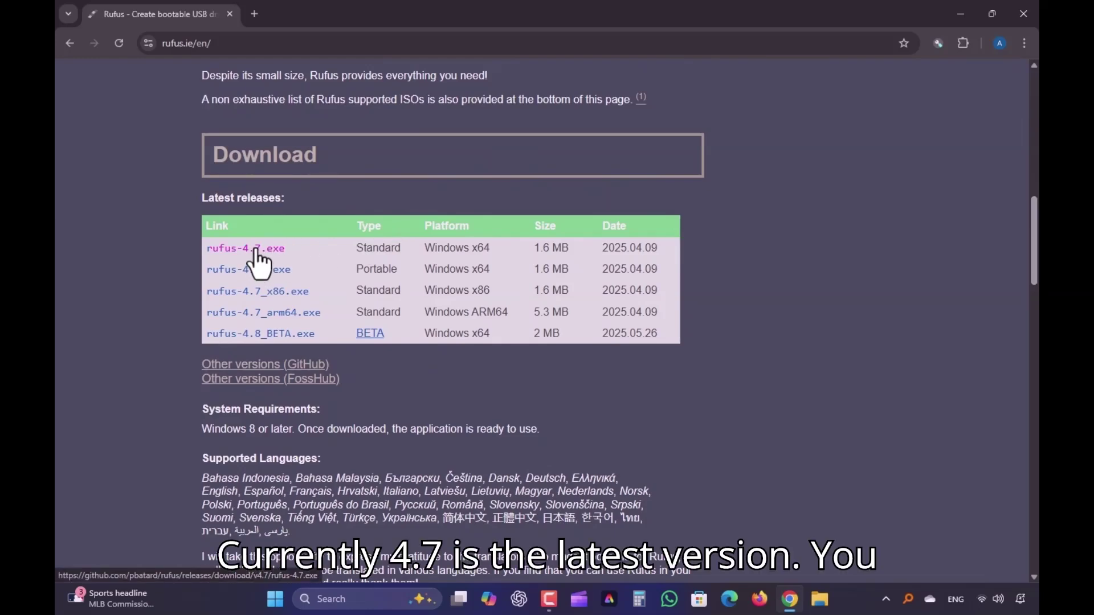
Step: Launch Rufus 4.7 from the desktop icon and confirm the 32 GB NO_LABEL (J:) drive as the device
click(957, 5)
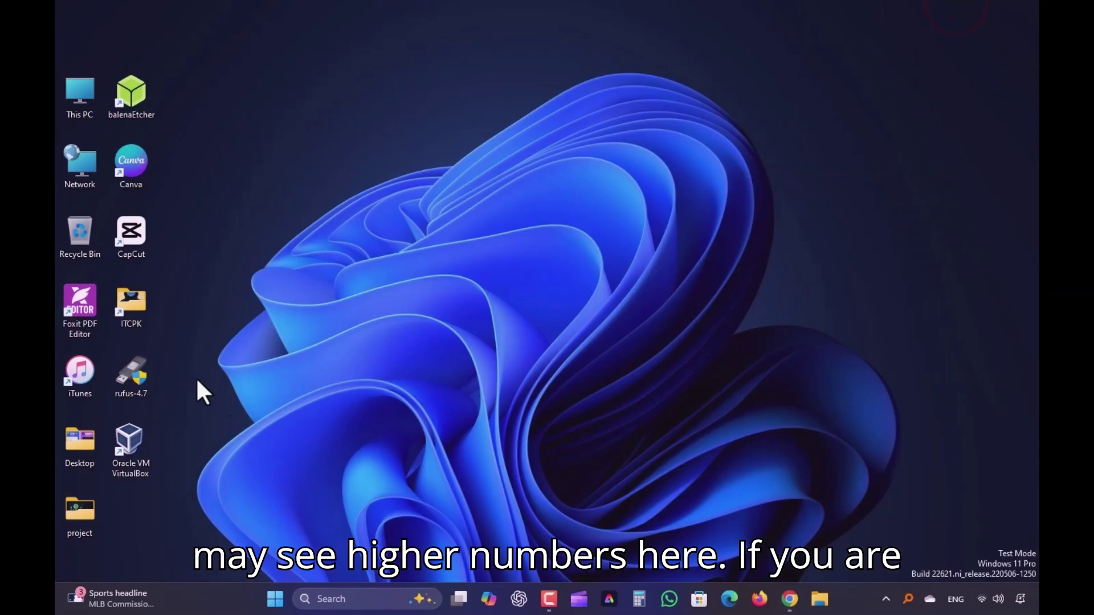
drag(318, 250, 390, 168)
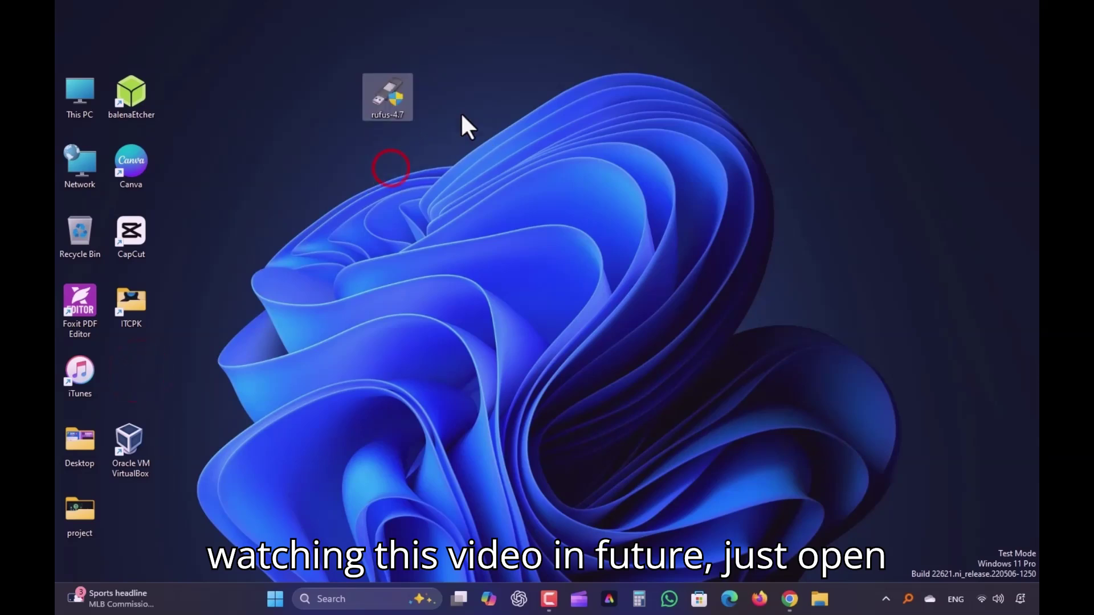
double_click(399, 117)
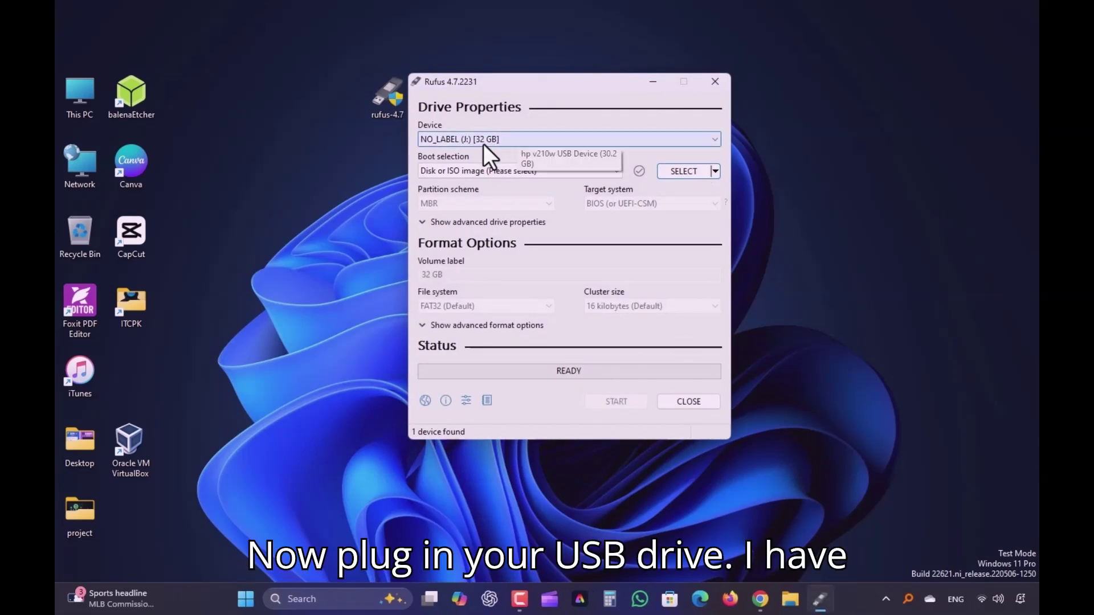
click(607, 142)
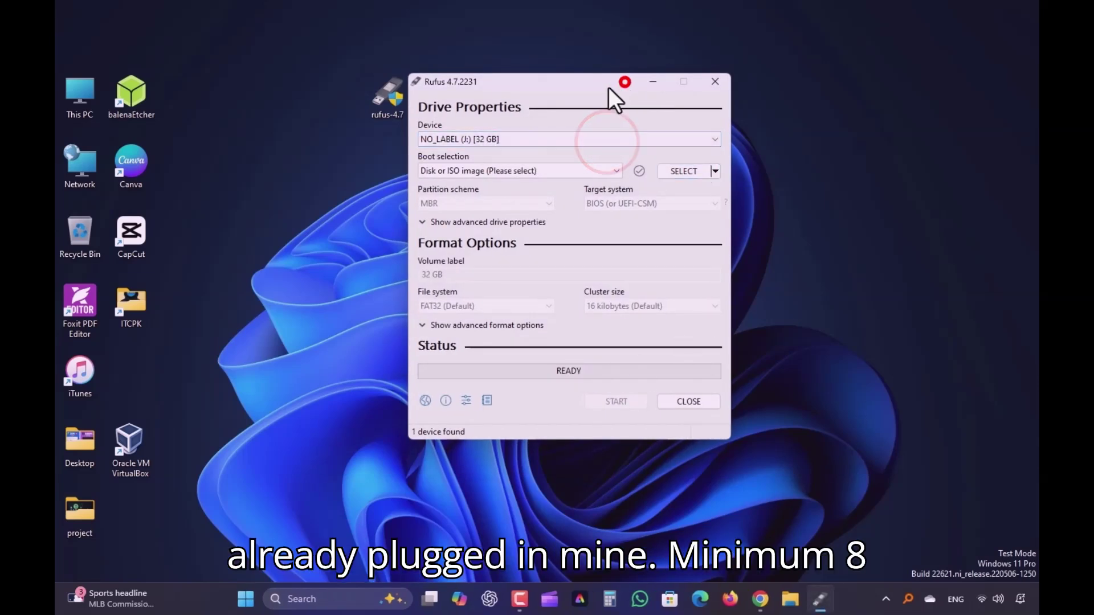
drag(610, 86, 576, 82)
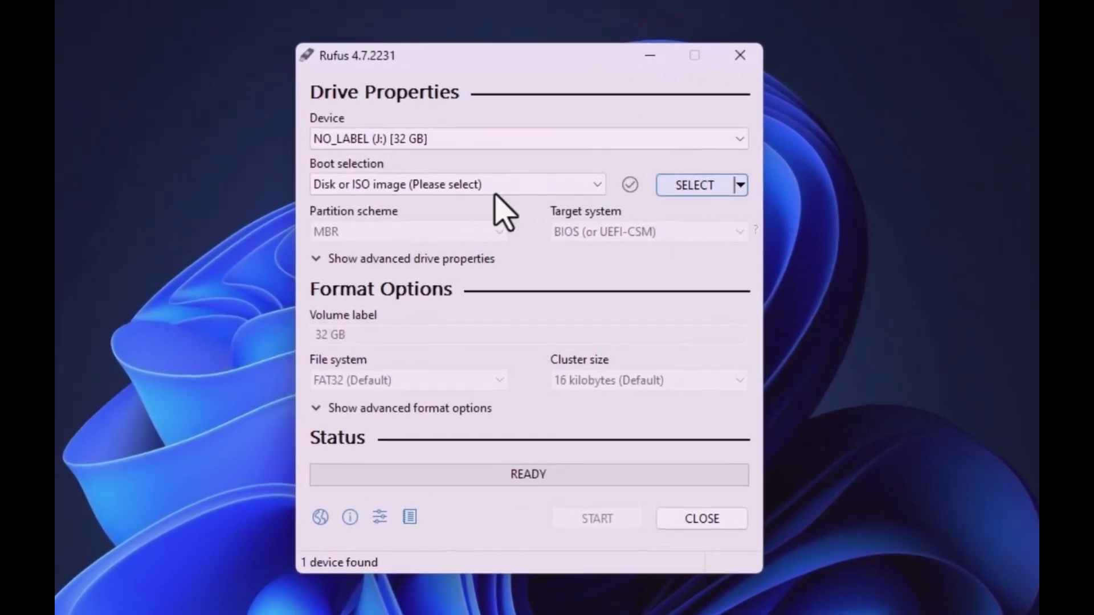
Step: Switch the boot image action from SELECT to DOWNLOAD and start the download script
click(535, 173)
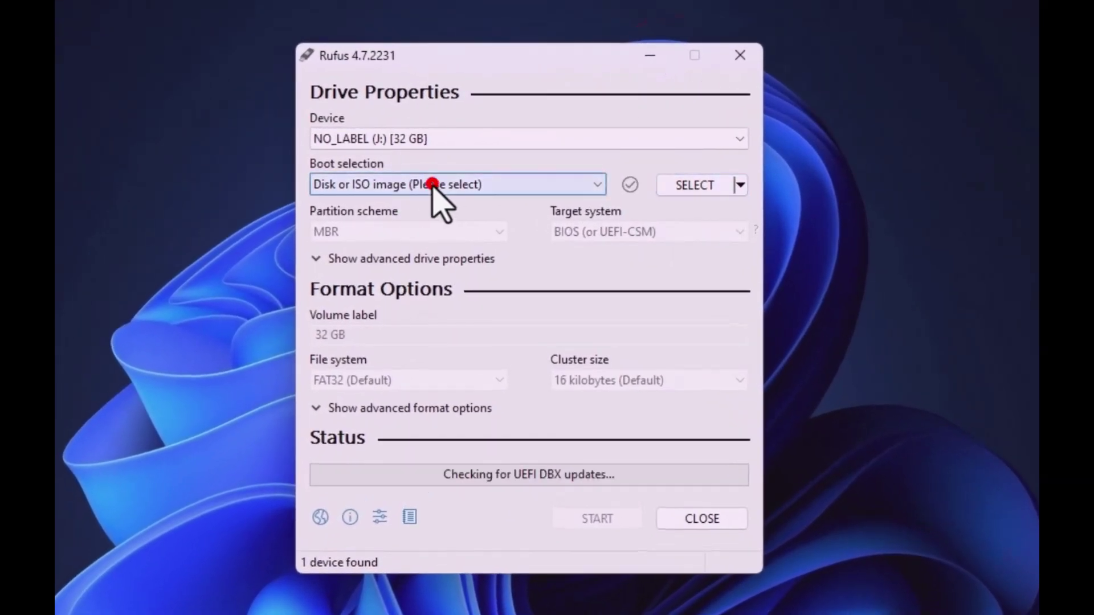
click(740, 185)
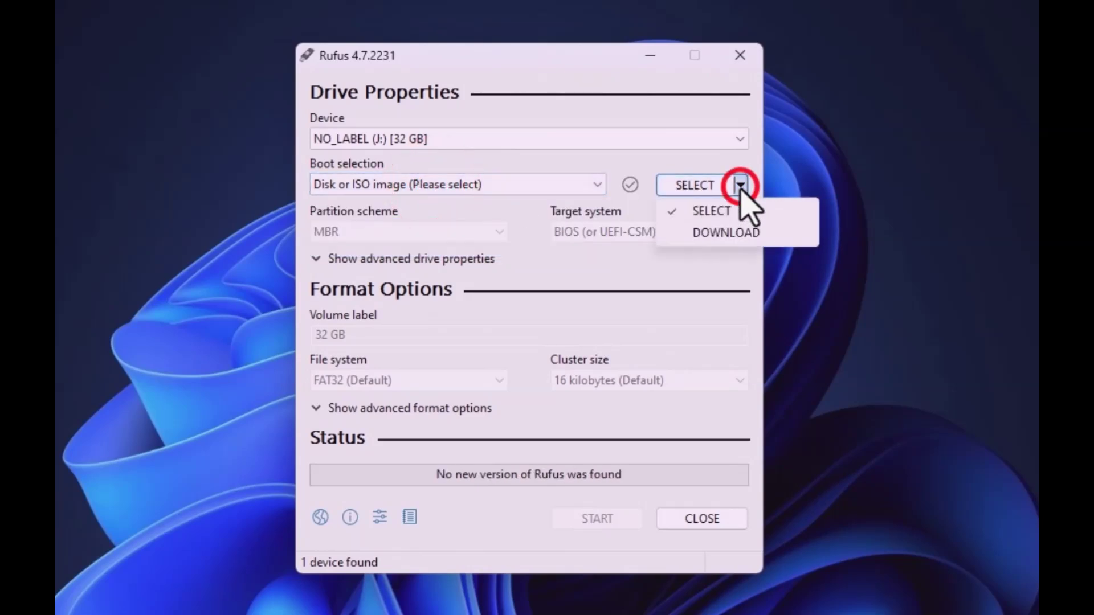
click(725, 234)
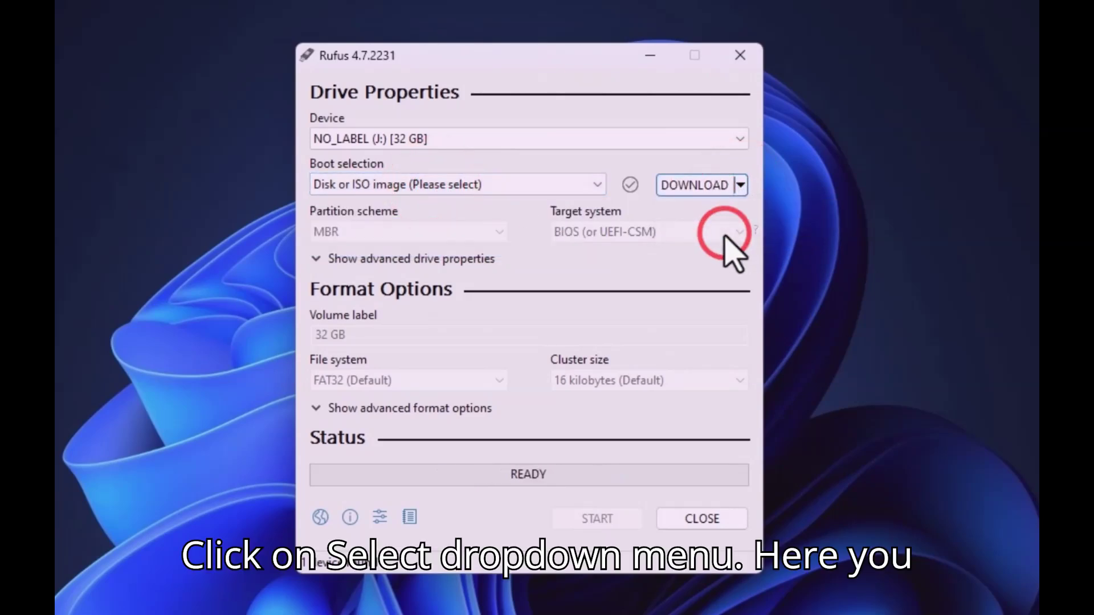
click(694, 188)
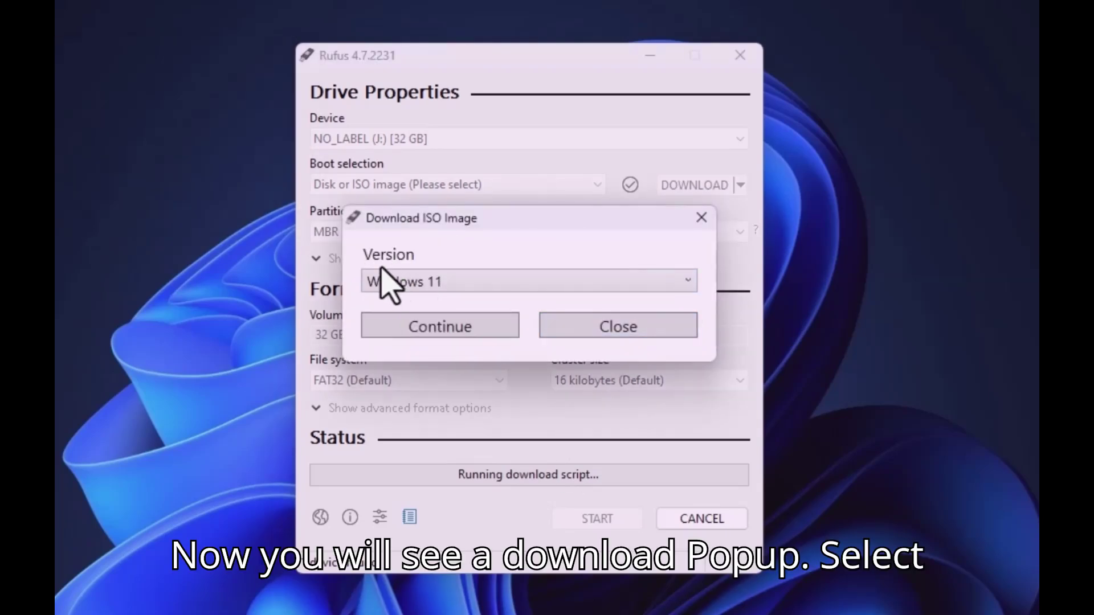
Step: Choose Windows 11 as the version to download
click(481, 278)
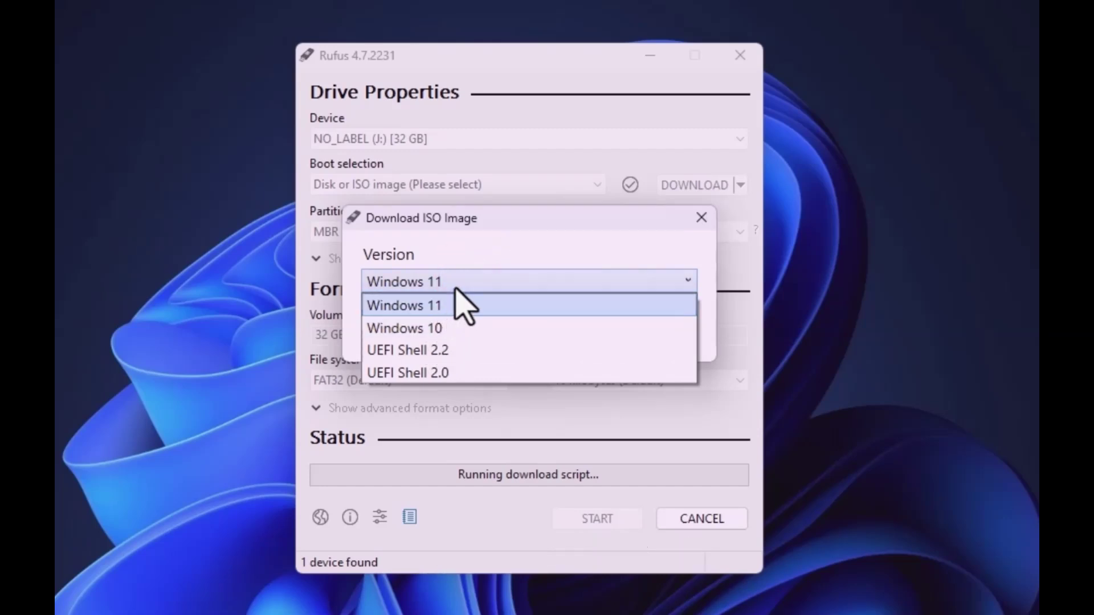
click(455, 279)
click(456, 277)
click(445, 328)
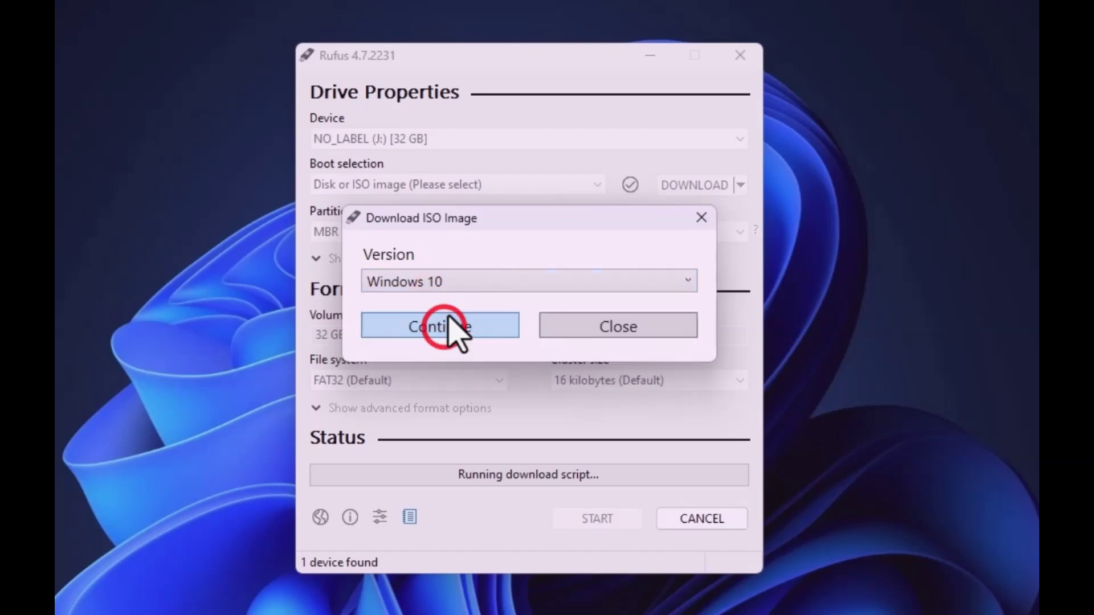
click(453, 281)
click(444, 305)
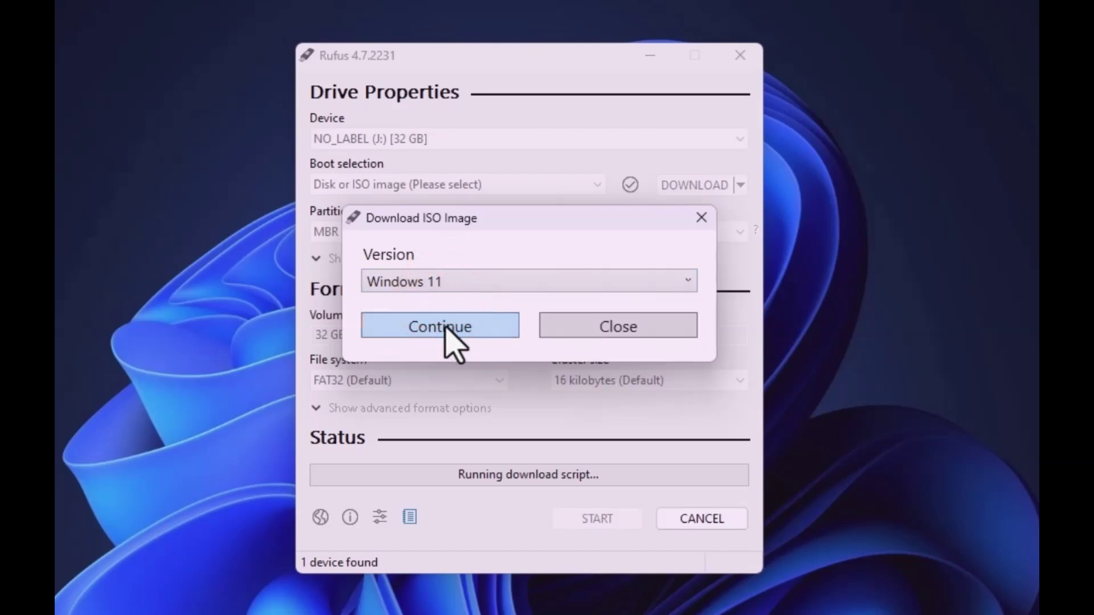
click(443, 328)
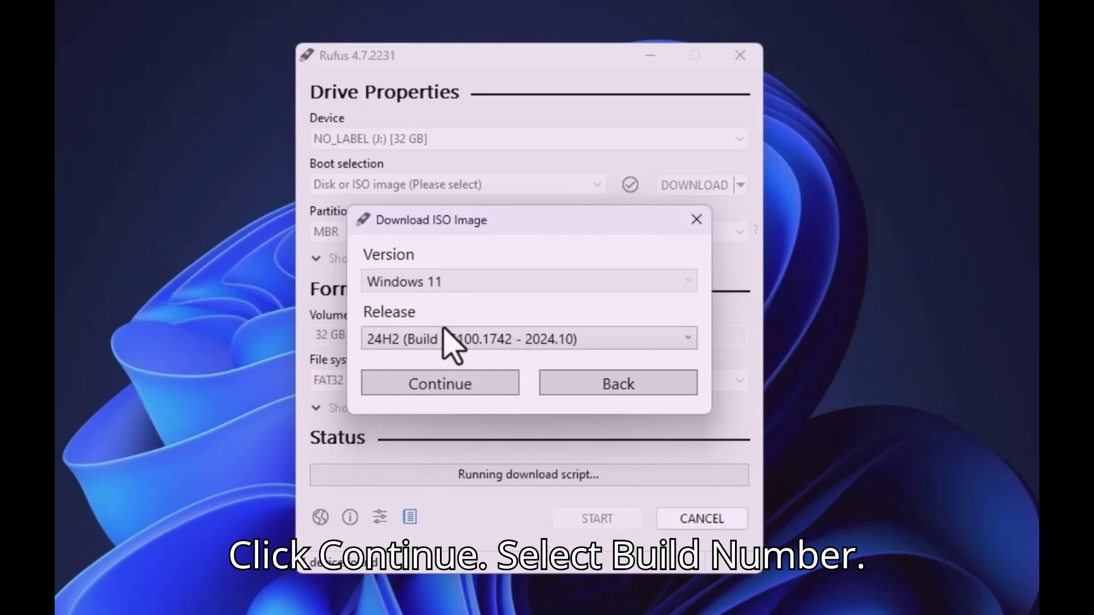
Step: Pick release 24H2 (Build 26100.1742) and the Windows 11 Home/Pro/Edu edition
click(390, 338)
click(399, 361)
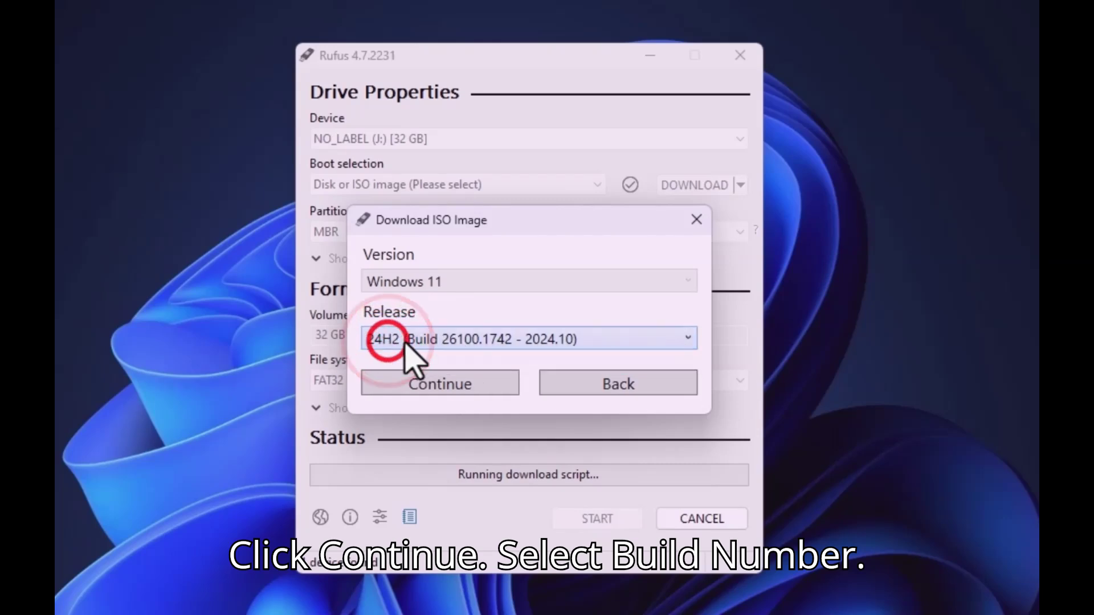
click(439, 381)
click(442, 399)
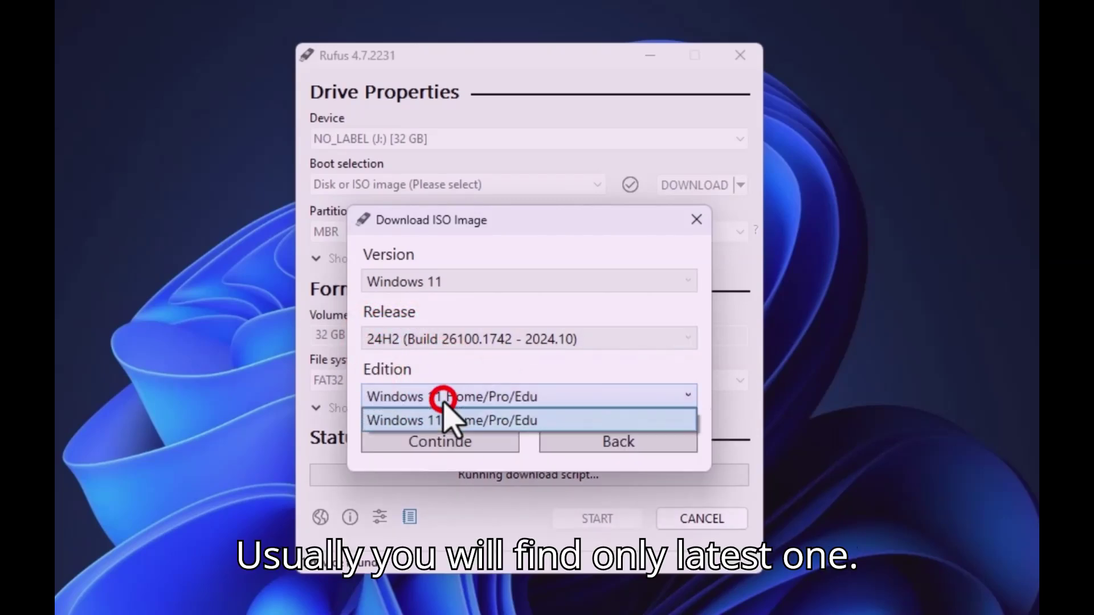
click(432, 397)
click(456, 442)
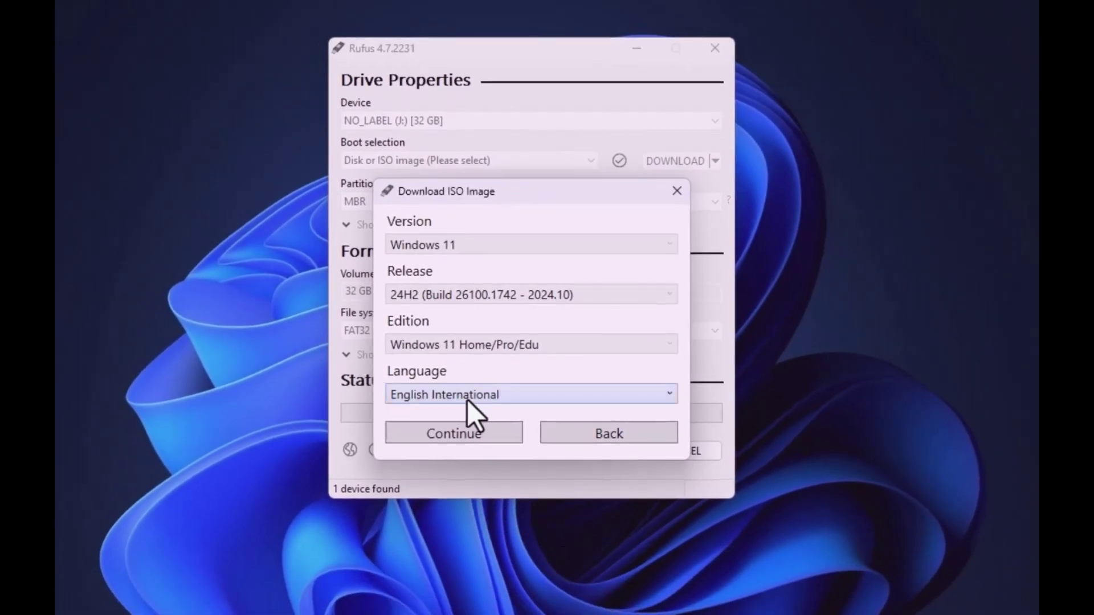
Step: Choose English (United States) as the language and x64 as the architecture
click(469, 395)
scroll(434, 433, up, 1)
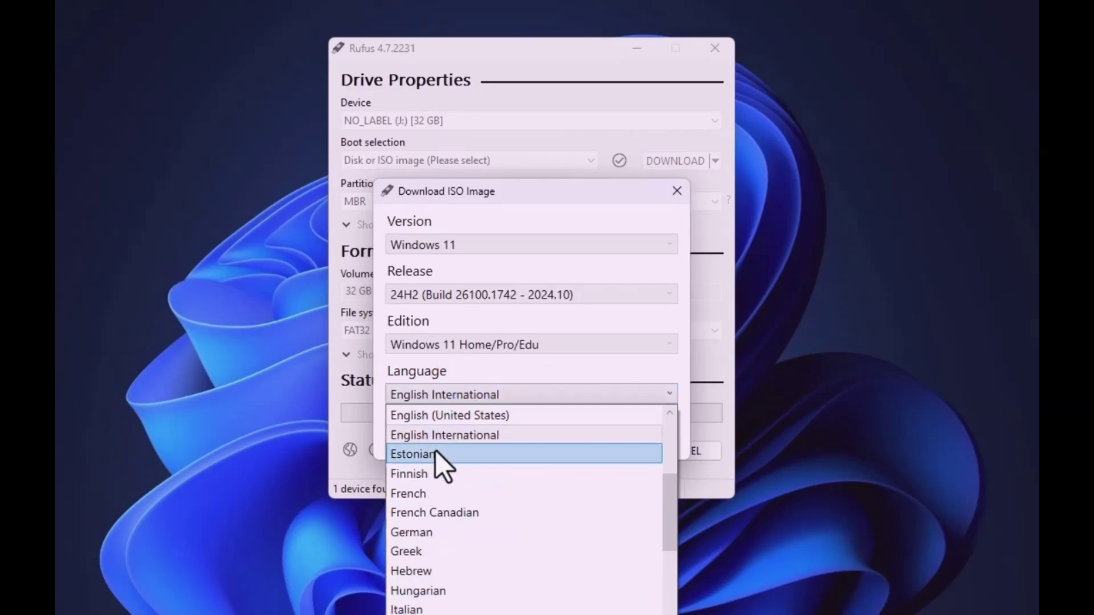
click(466, 415)
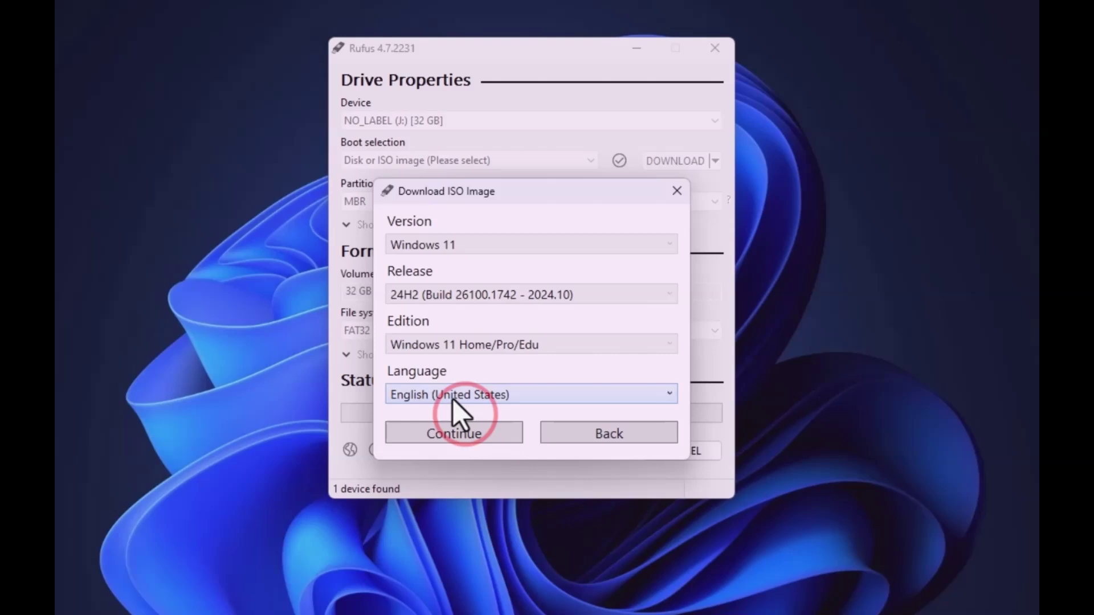
click(455, 434)
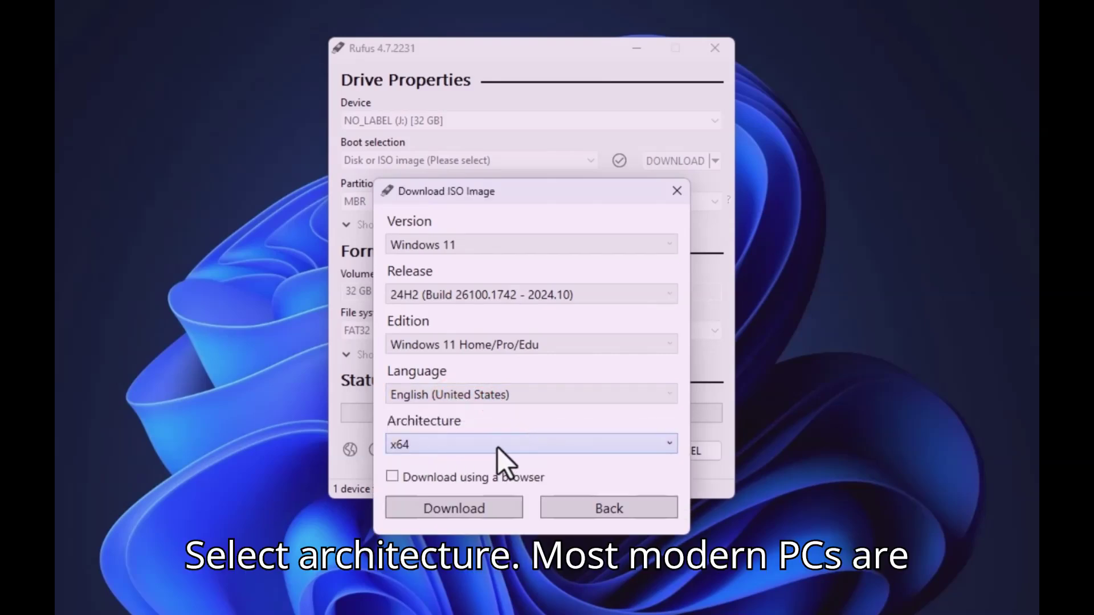
click(501, 445)
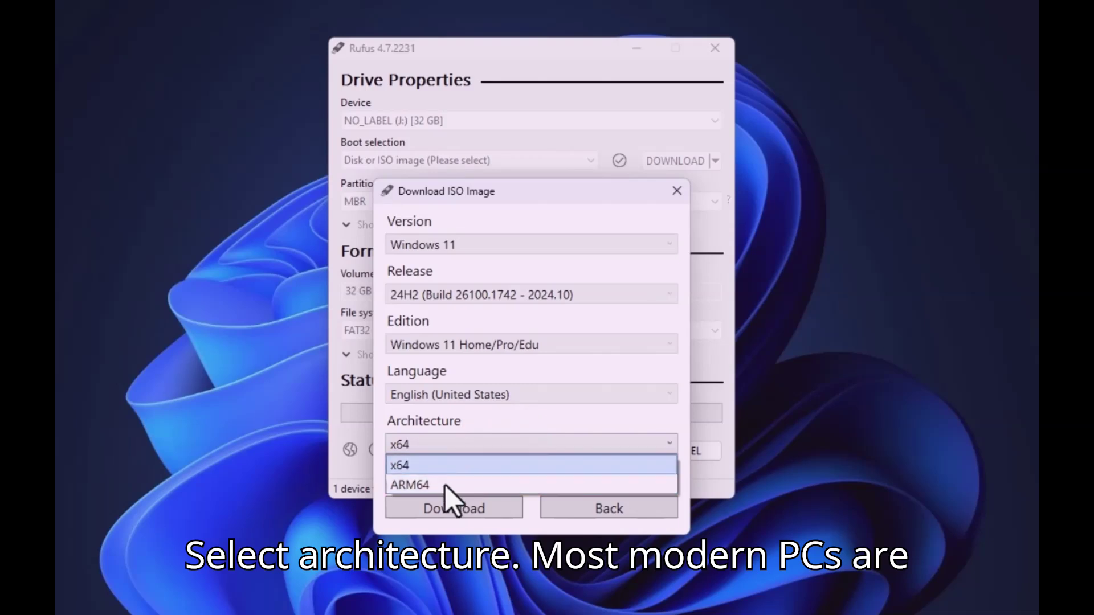
click(447, 466)
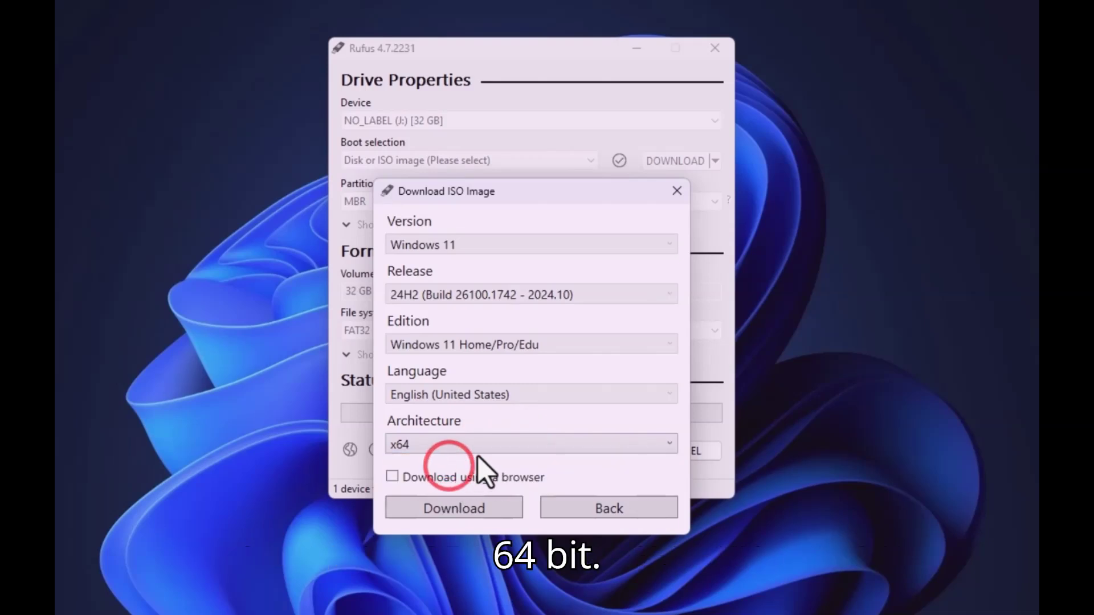
Step: Start the download, then cancel the Save As prompt for Win11_24H2_English_x64
click(475, 509)
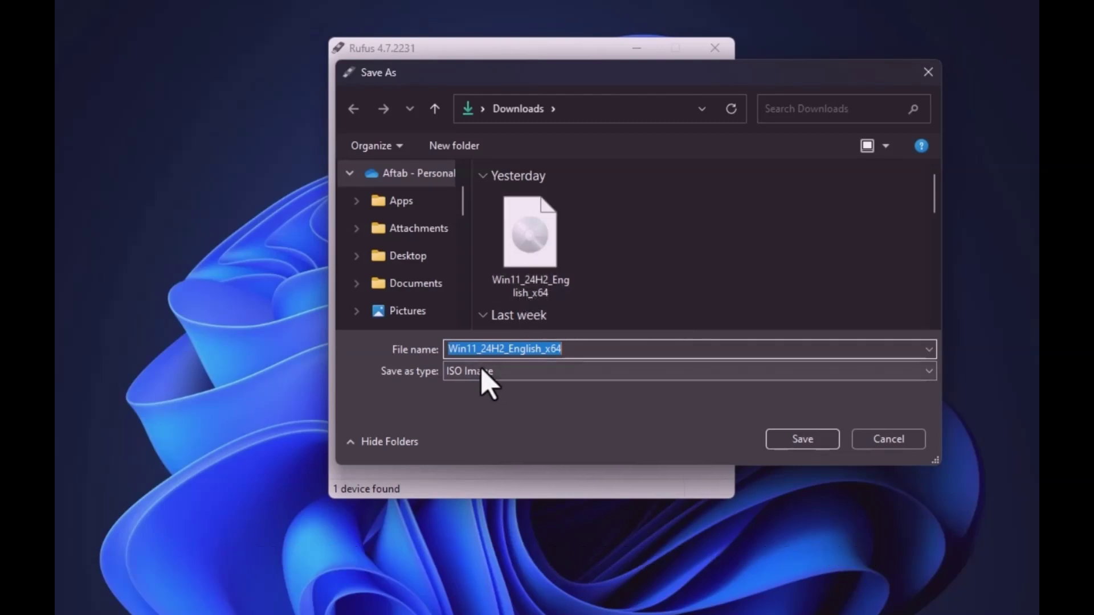
click(588, 351)
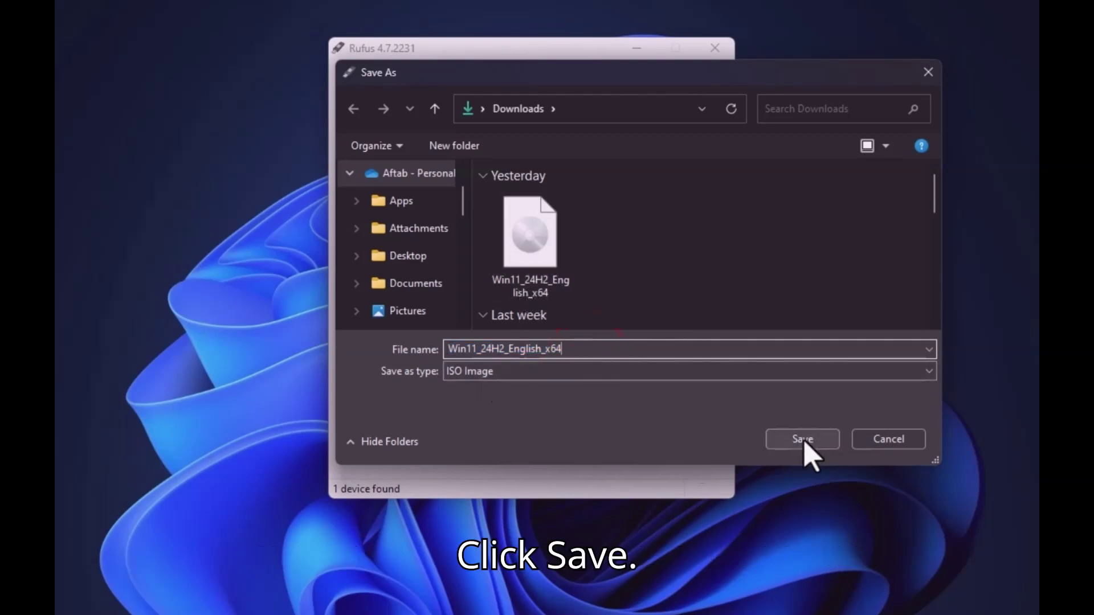
click(928, 72)
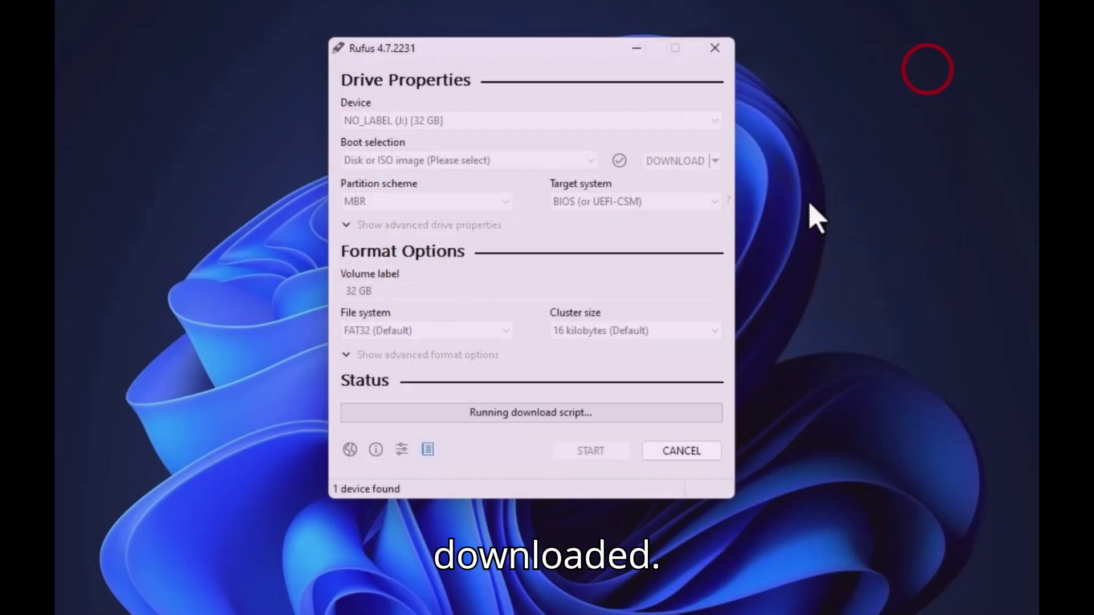
Step: Redo the Windows 11 24H2 Home/Pro/Edu English (United States) download, sending it through the browser
click(675, 161)
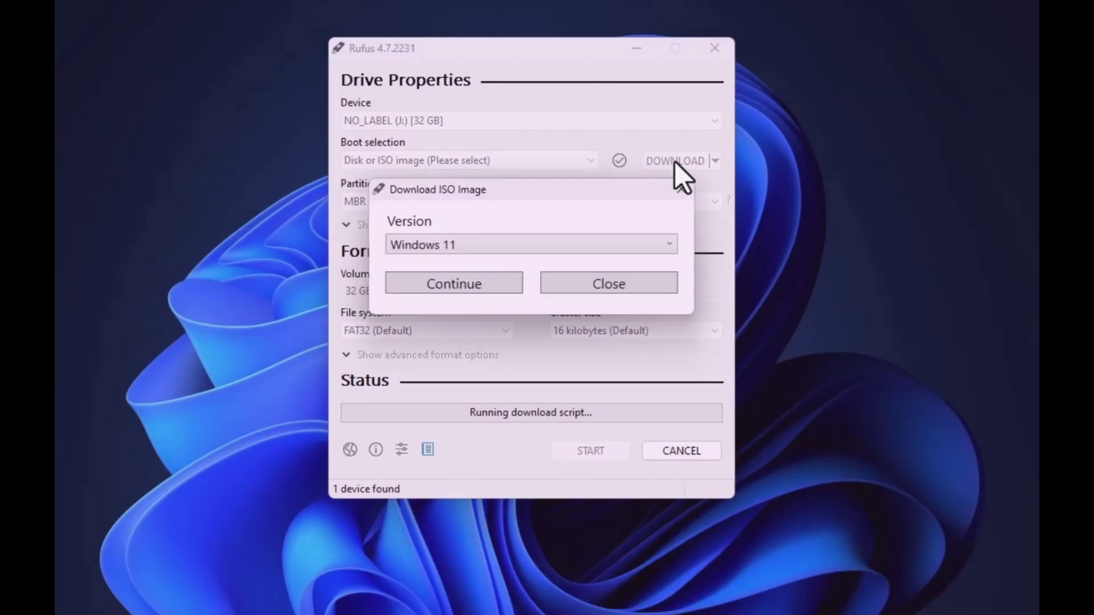
click(466, 282)
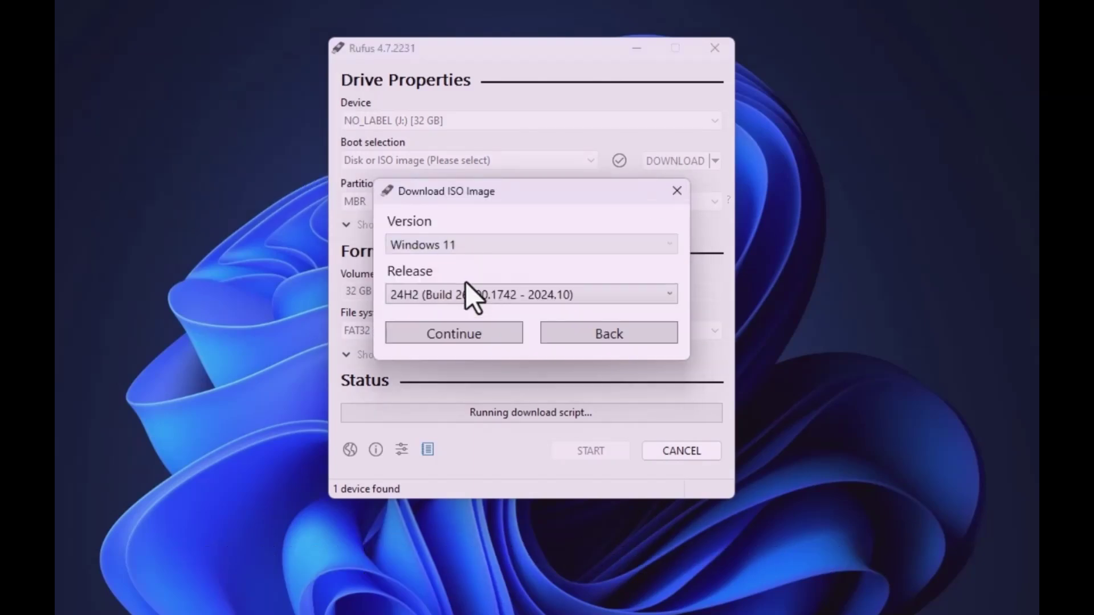
click(463, 329)
click(467, 383)
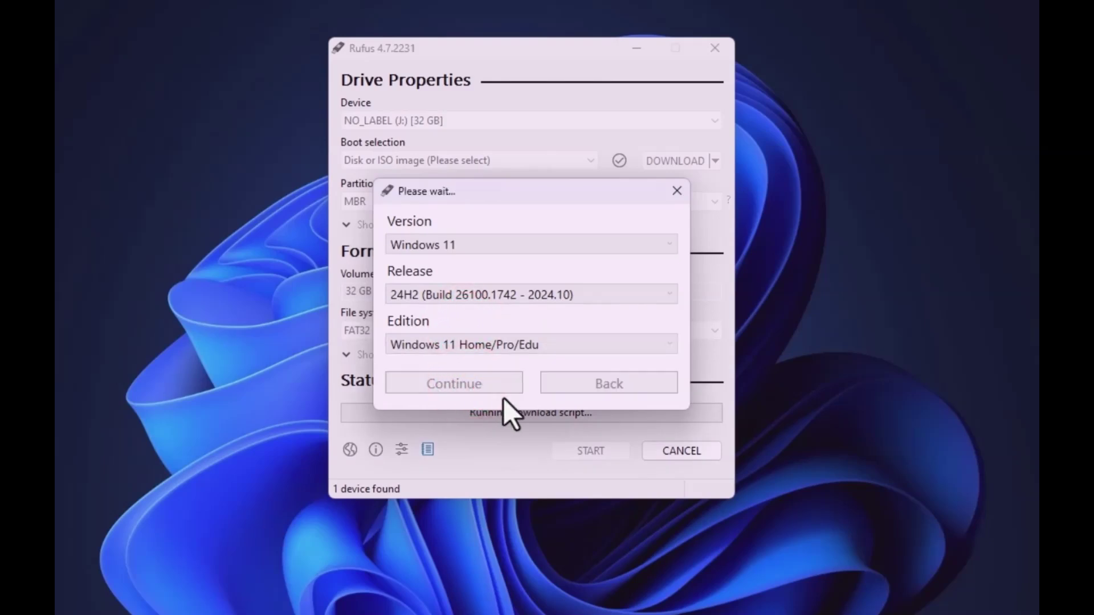
click(498, 397)
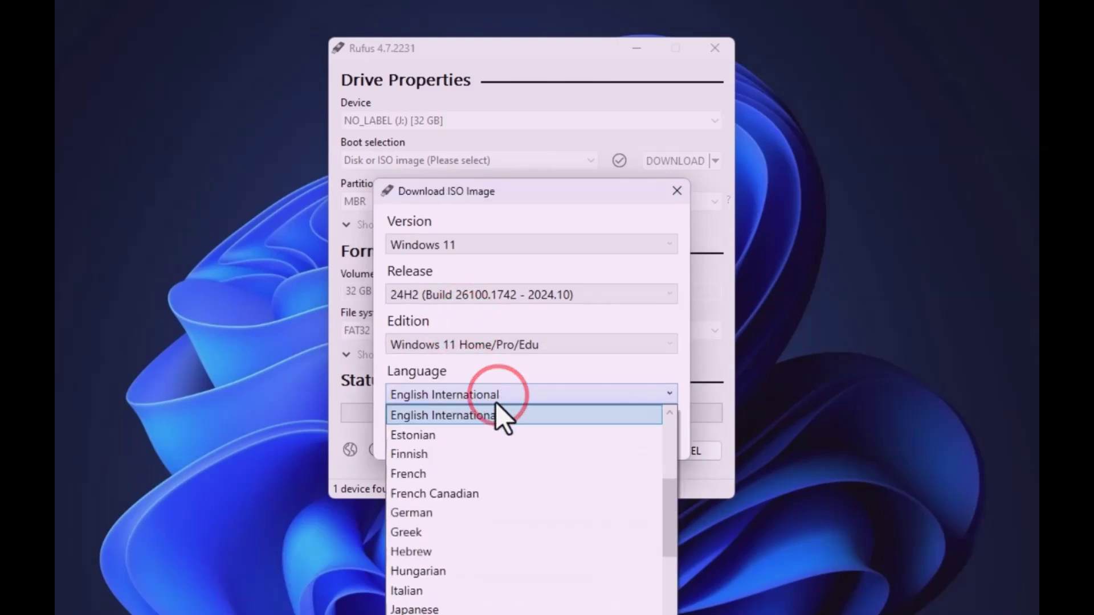
scroll(675, 504, up, 3)
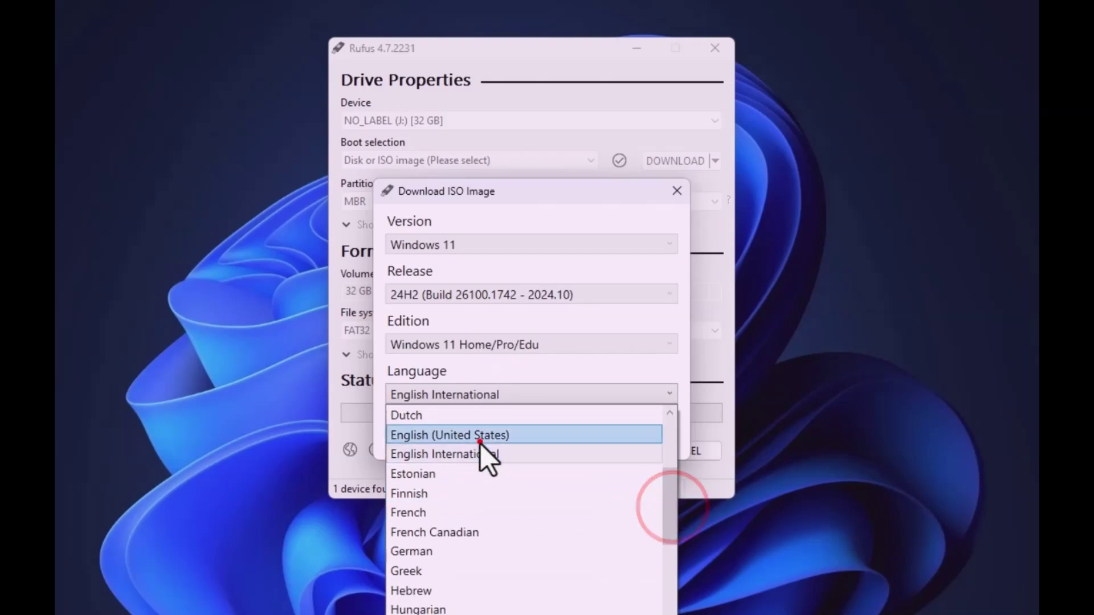
click(480, 443)
click(474, 435)
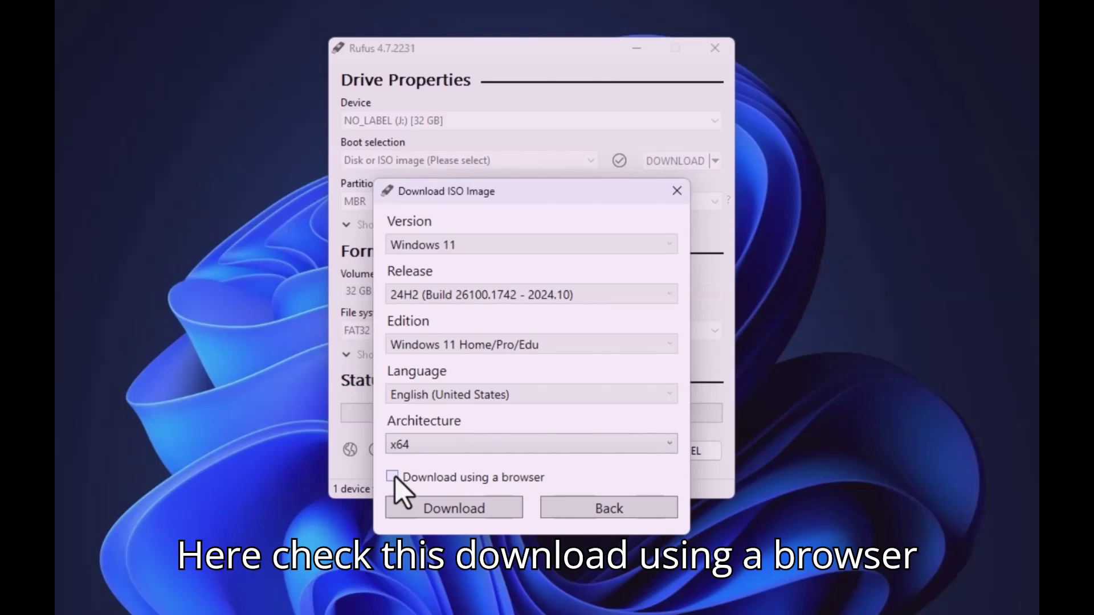
click(394, 476)
click(464, 507)
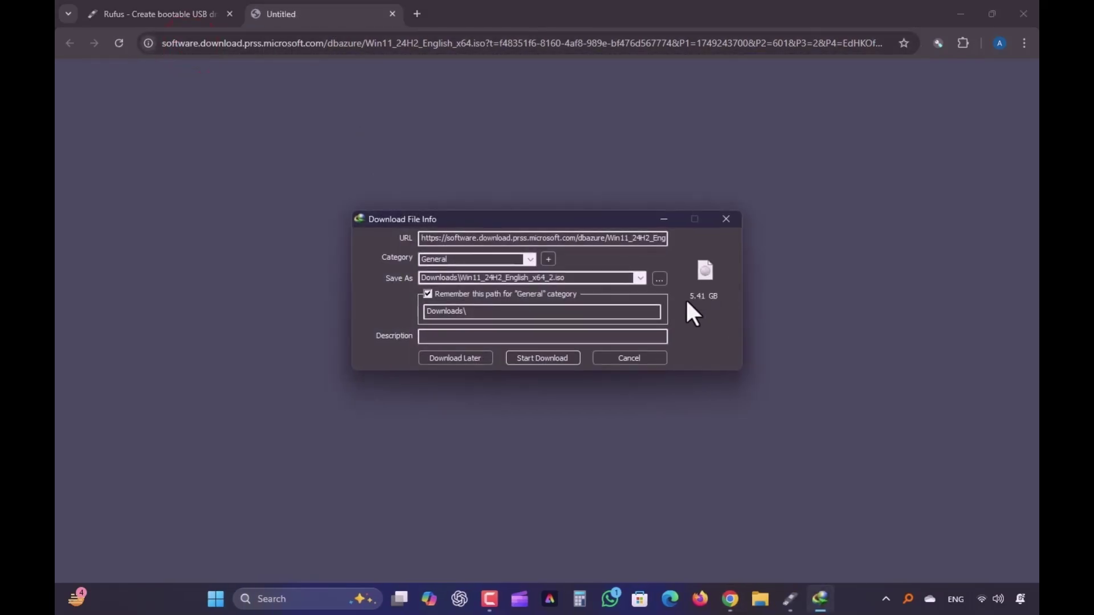
Step: Start the 5.41 GB ISO download in Internet Download Manager and bring Rufus back to the front
click(546, 357)
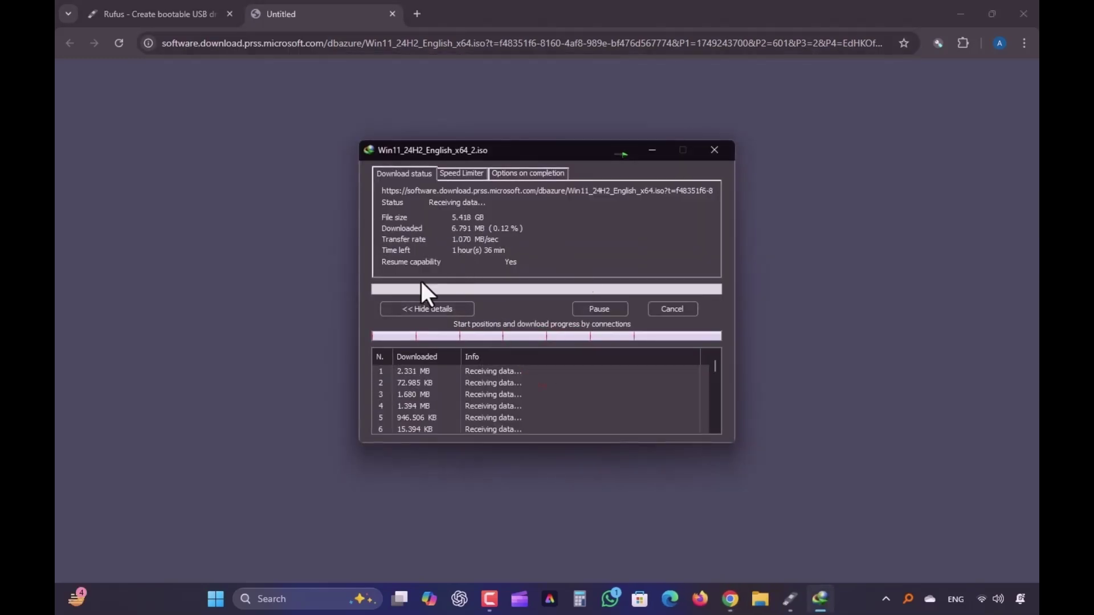
click(958, 14)
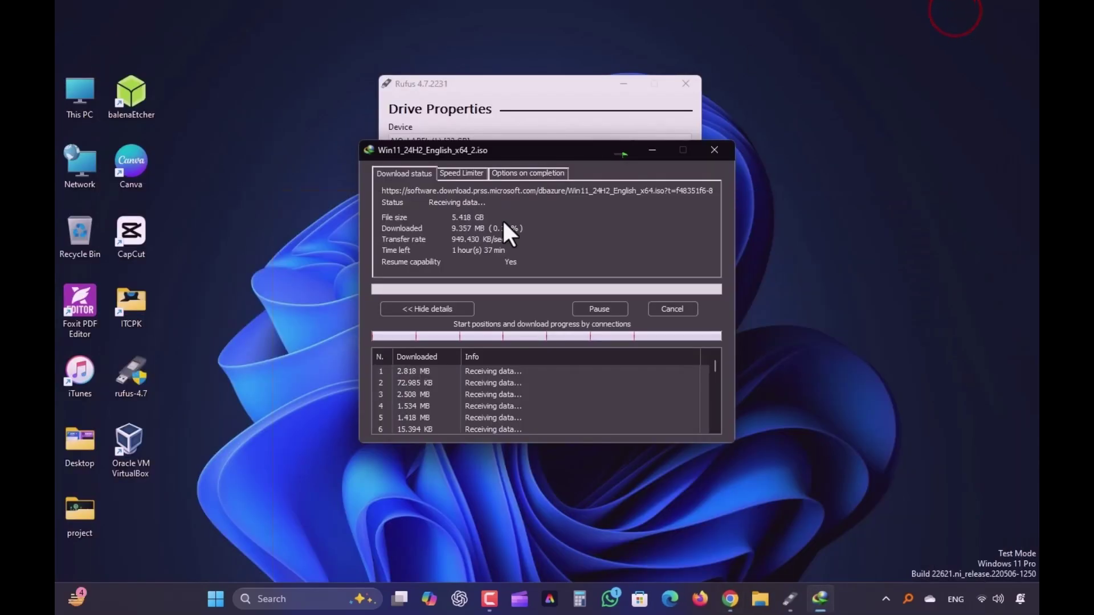
click(568, 86)
click(624, 84)
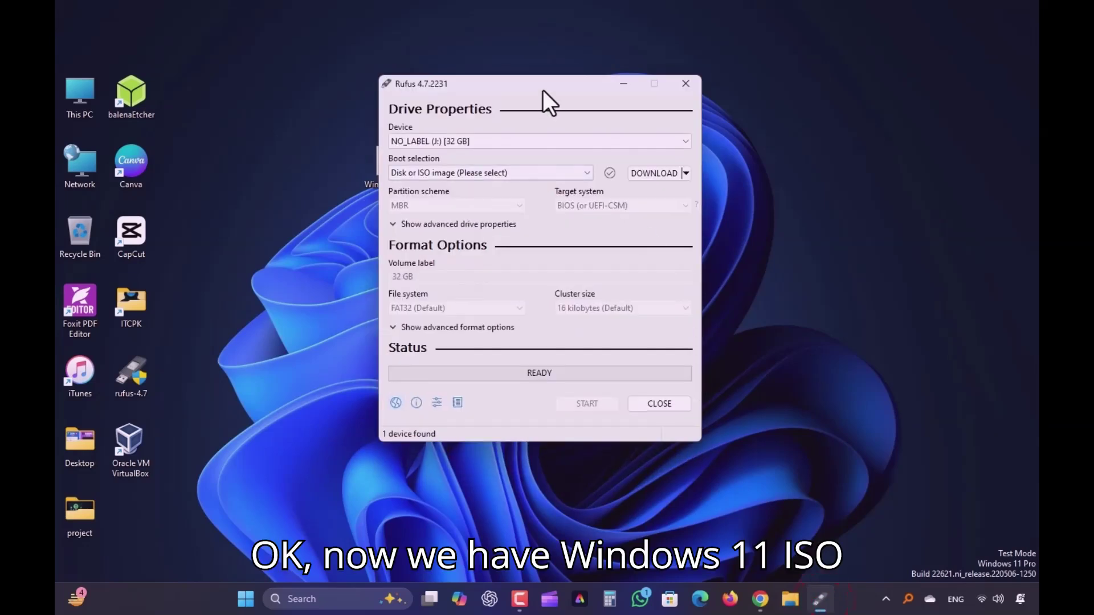
Step: Load Win11_24H2_English_x64.iso from the desktop as the boot image, keeping GPT partitioning
drag(543, 90, 592, 89)
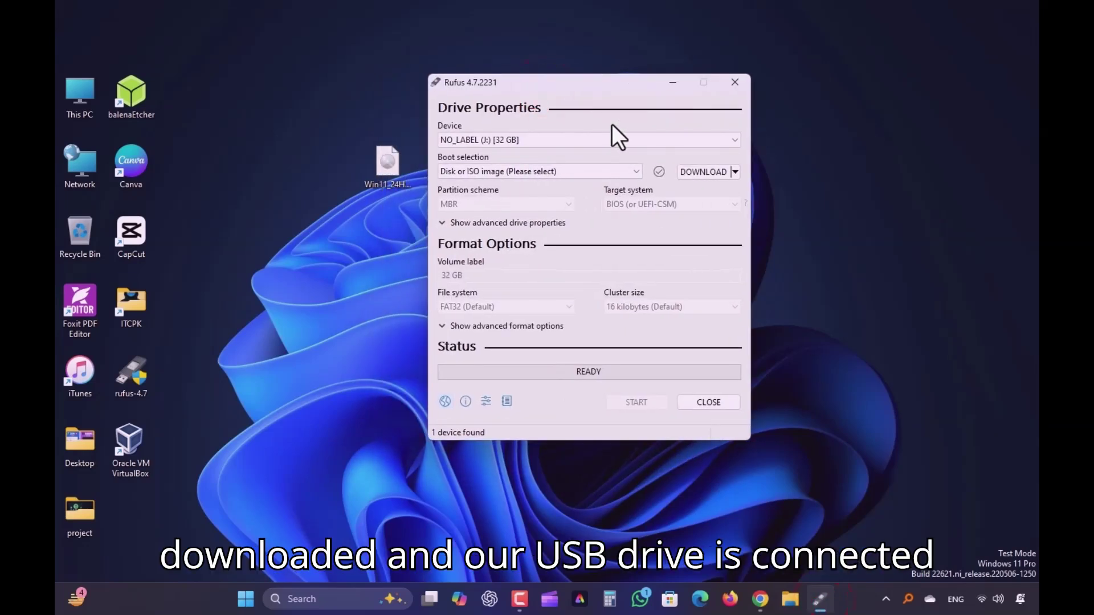
click(734, 172)
click(722, 187)
drag(391, 168, 586, 186)
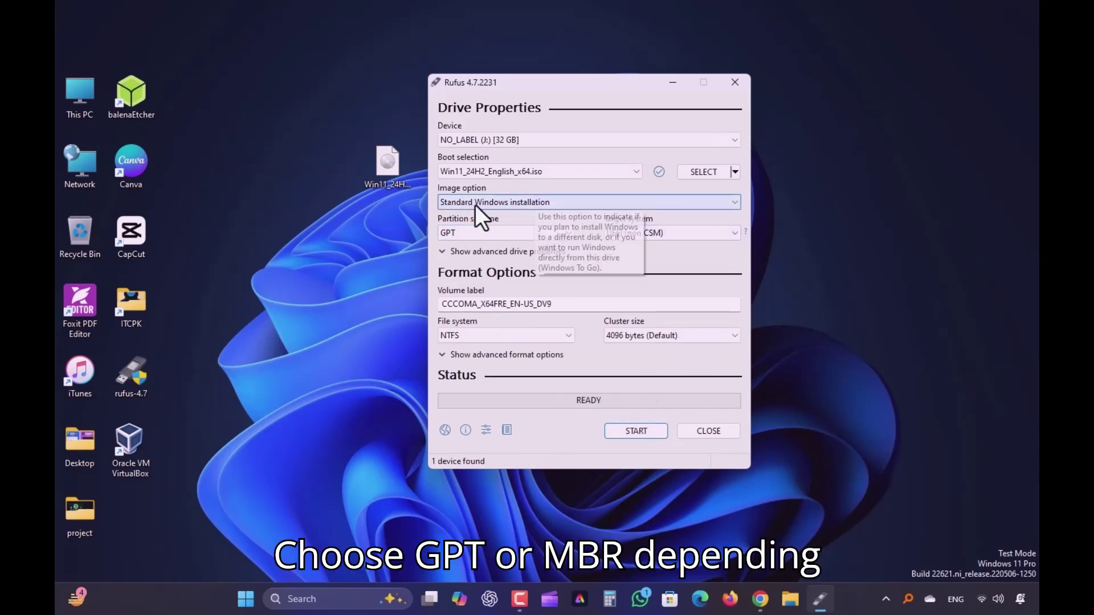
click(481, 232)
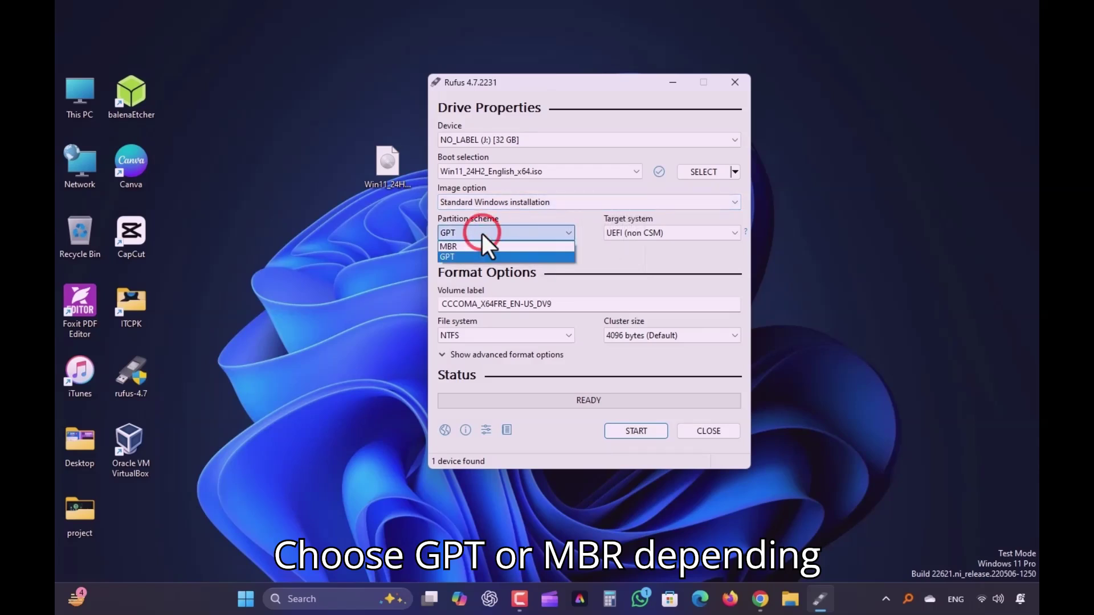
click(482, 233)
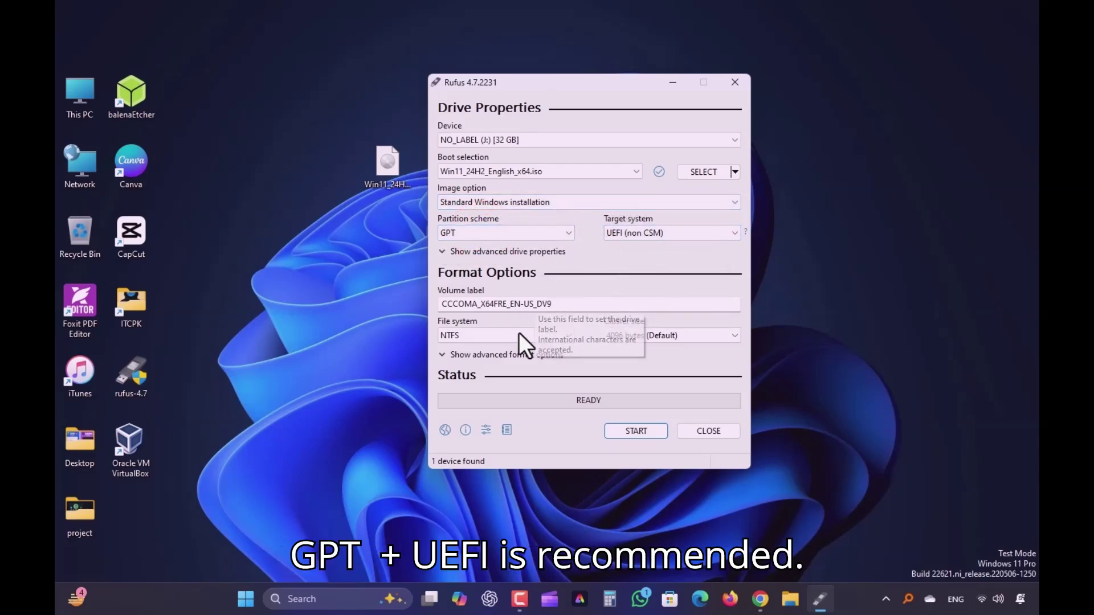
Step: Start writing and, in the Windows customization options, create a local account with a new username
click(634, 429)
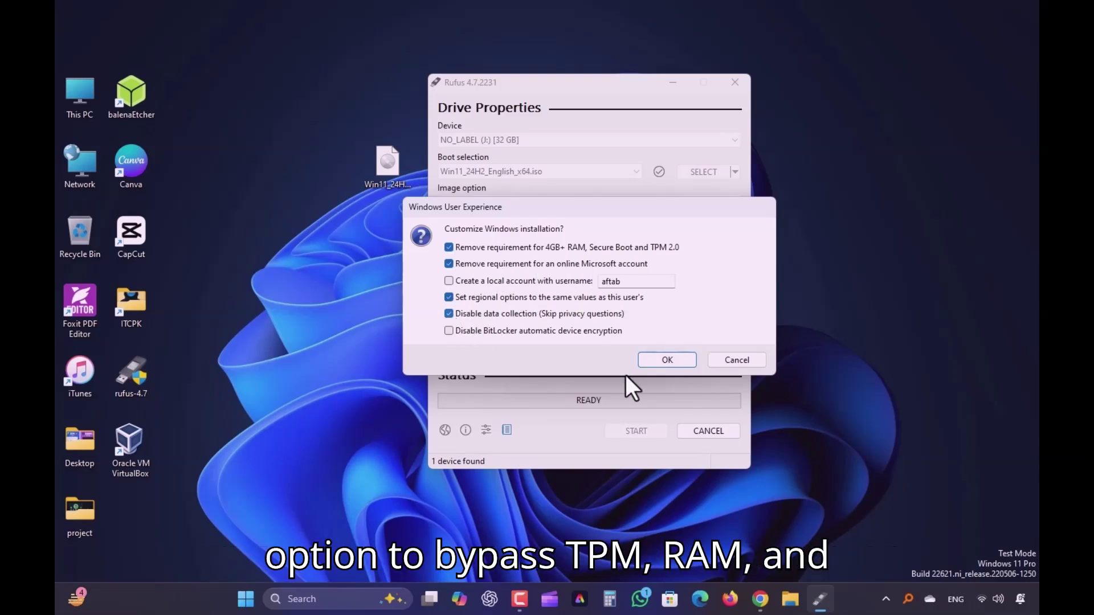
double_click(618, 281)
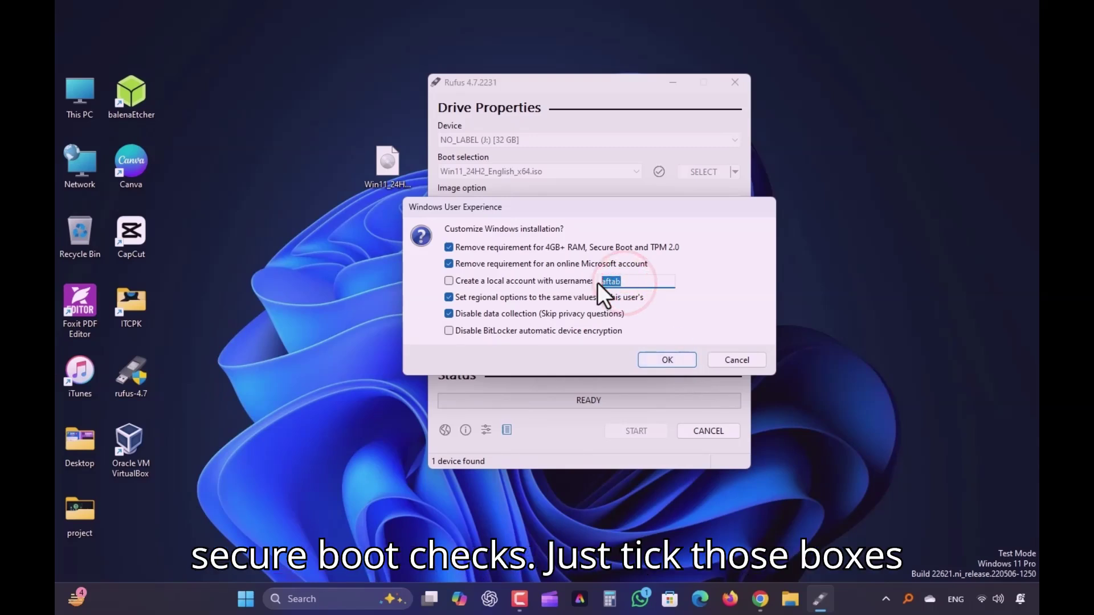
text(ITCPK)
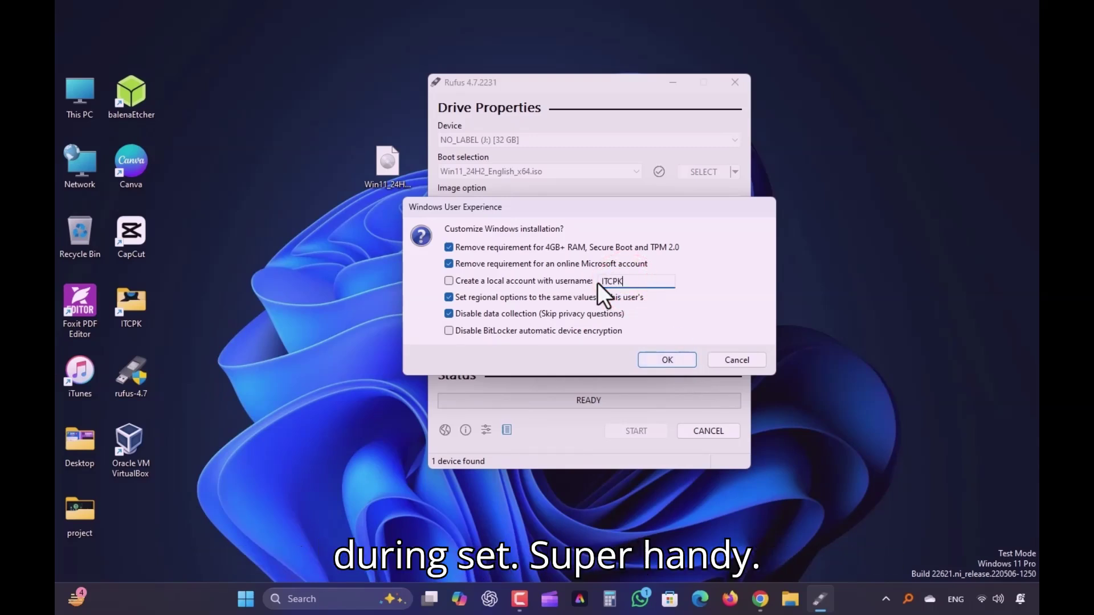
click(449, 282)
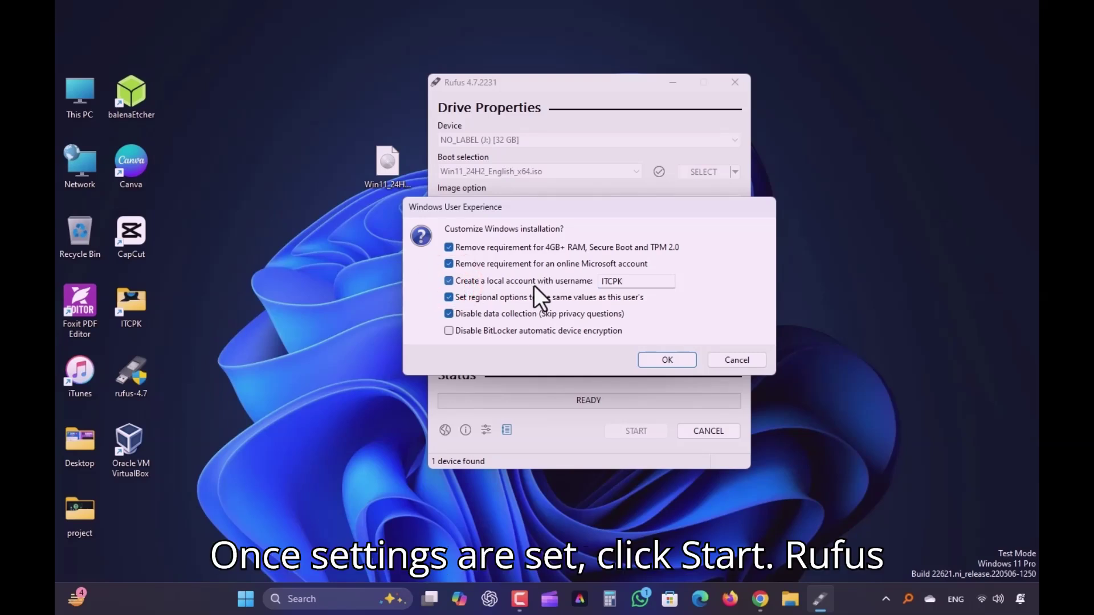
Step: Accept the Windows customizations and the erase warning, then write Windows 11 24H2 until Rufus shows READY
click(666, 361)
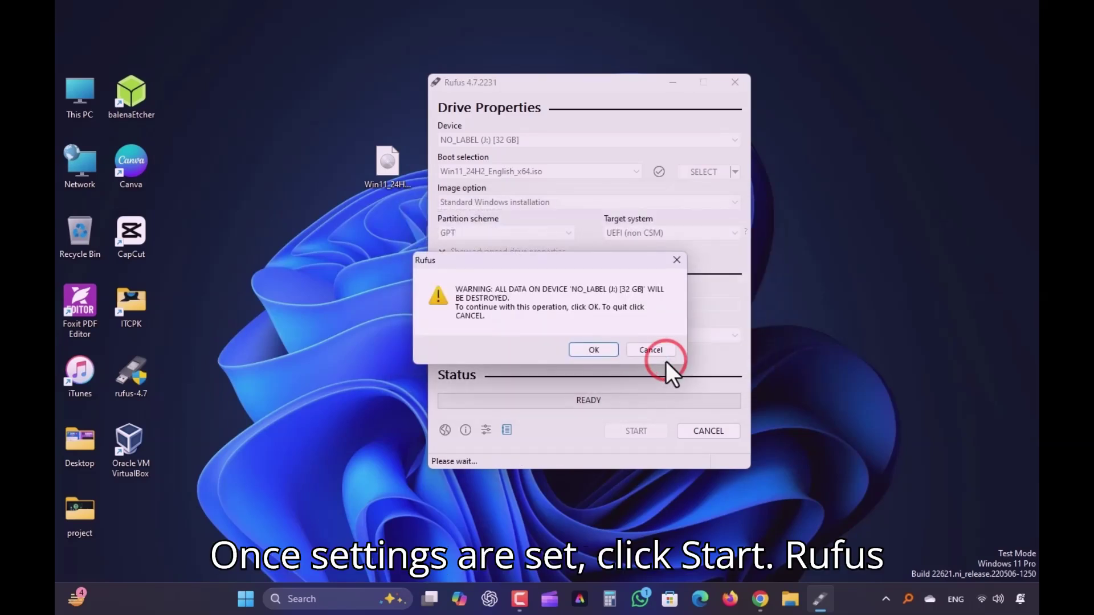
click(591, 350)
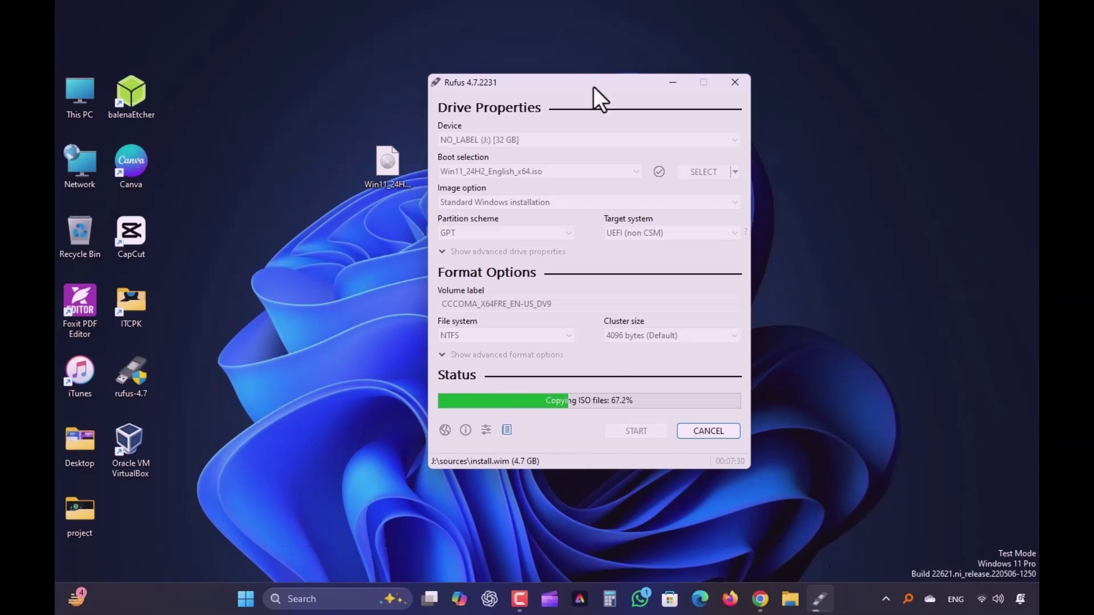
click(596, 261)
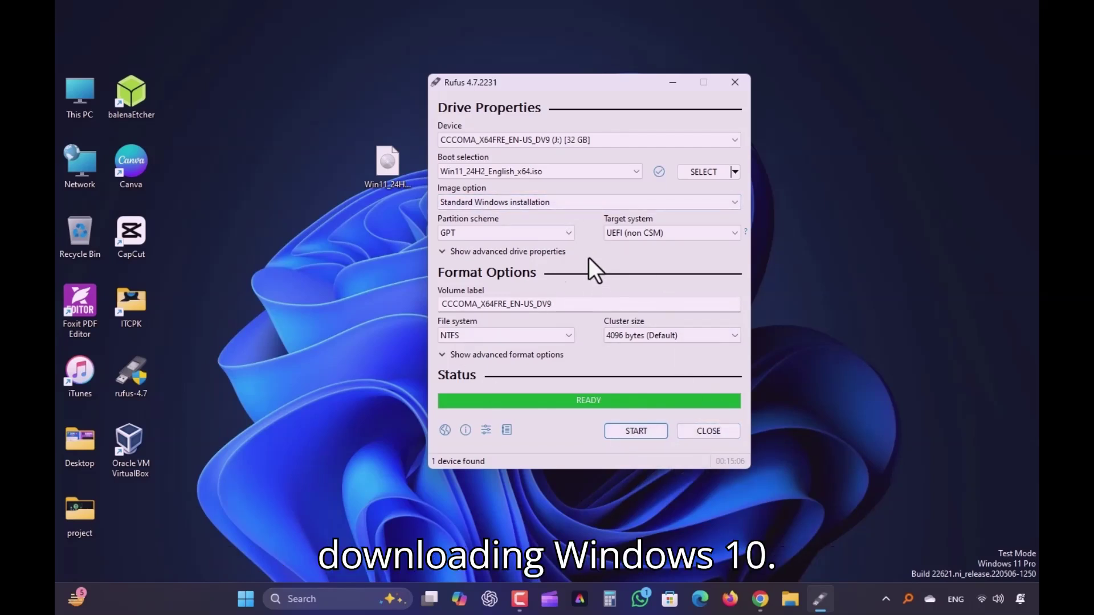
Step: Switch Rufus from SELECT to DOWNLOAD and choose Windows 10 in the ISO download wizard
click(735, 172)
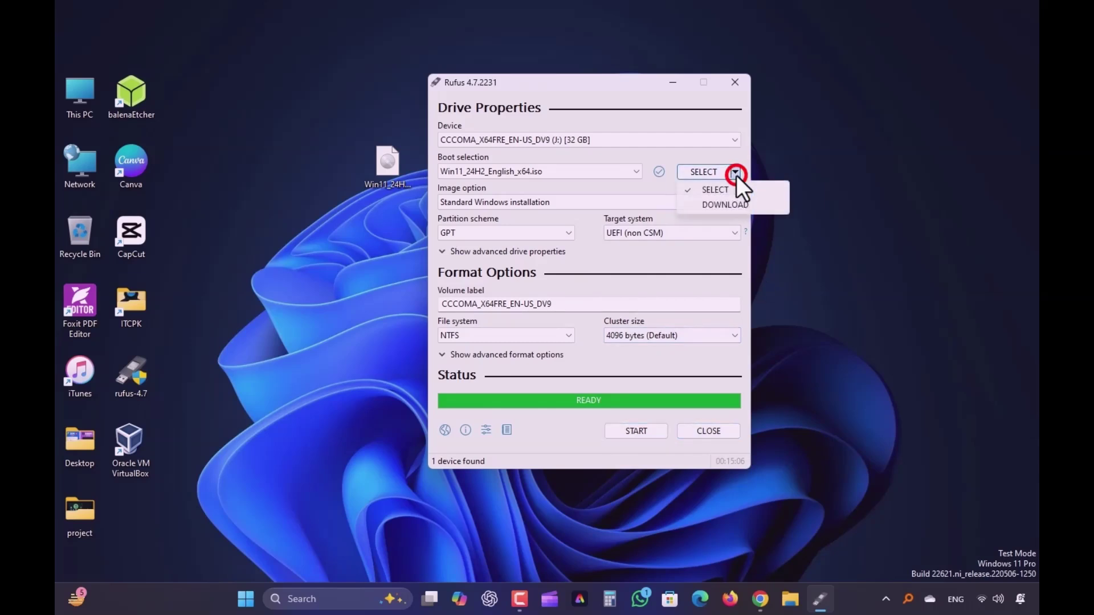
click(720, 203)
click(704, 173)
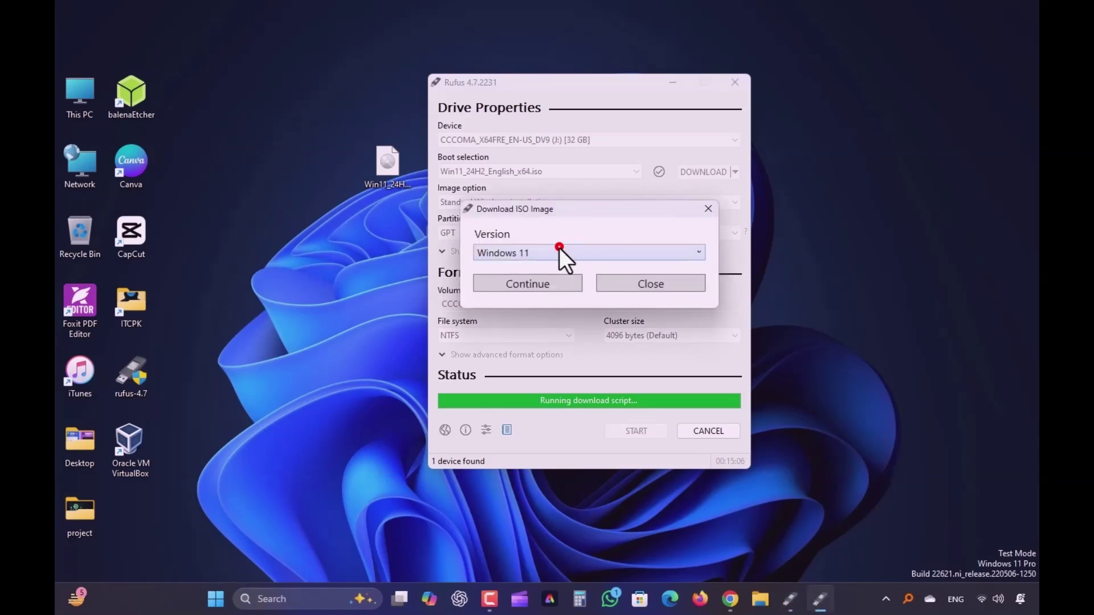
click(559, 247)
click(534, 283)
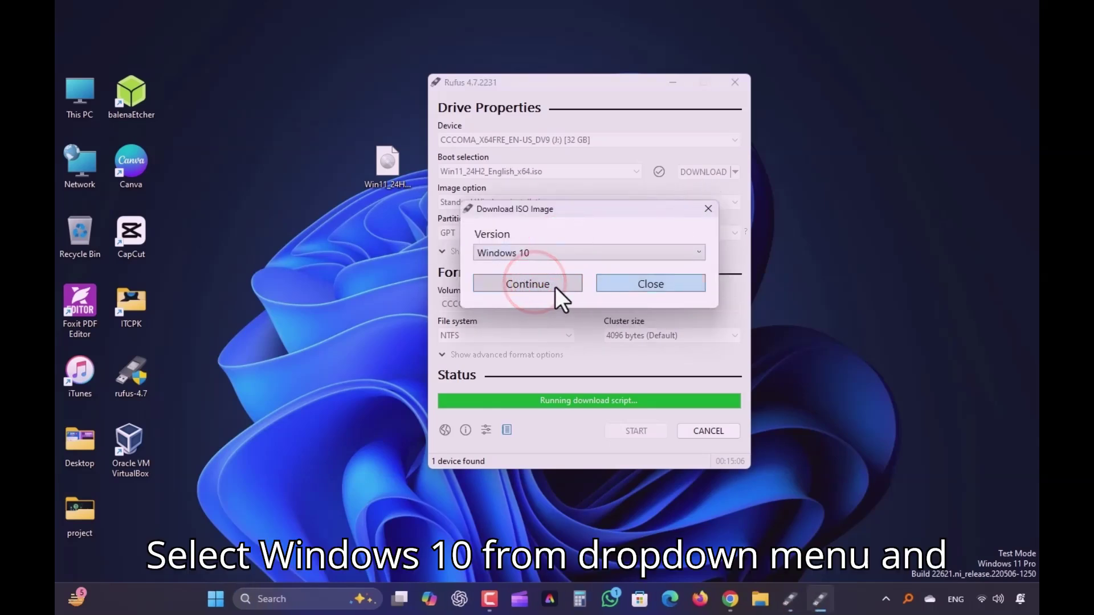
click(532, 282)
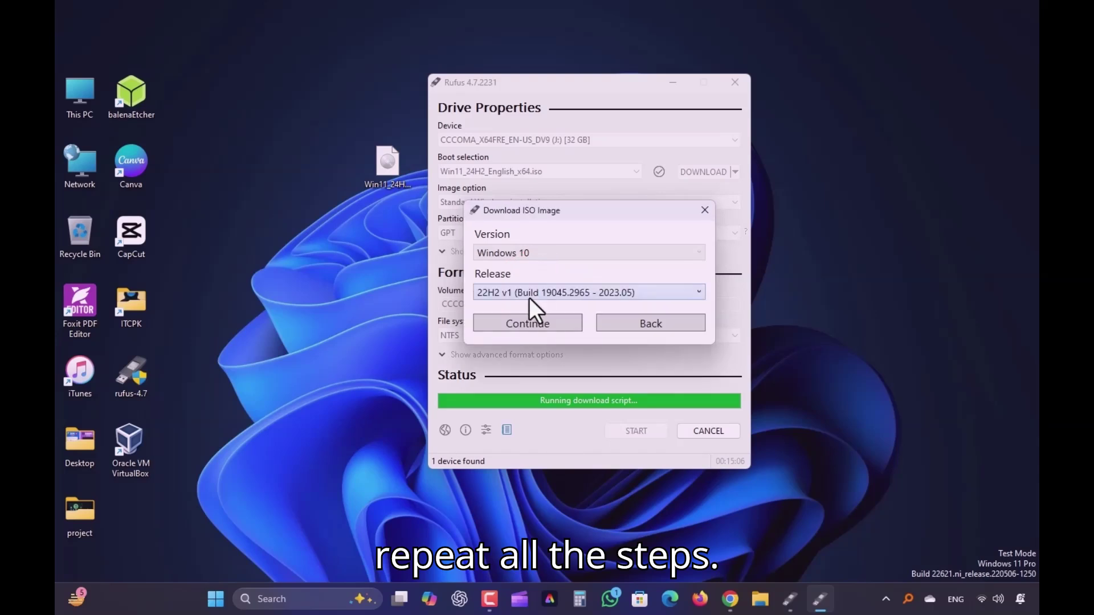
Step: Pick the 22H2 release and the Windows 10 Home/Pro/Edu edition
click(547, 294)
click(542, 298)
click(528, 324)
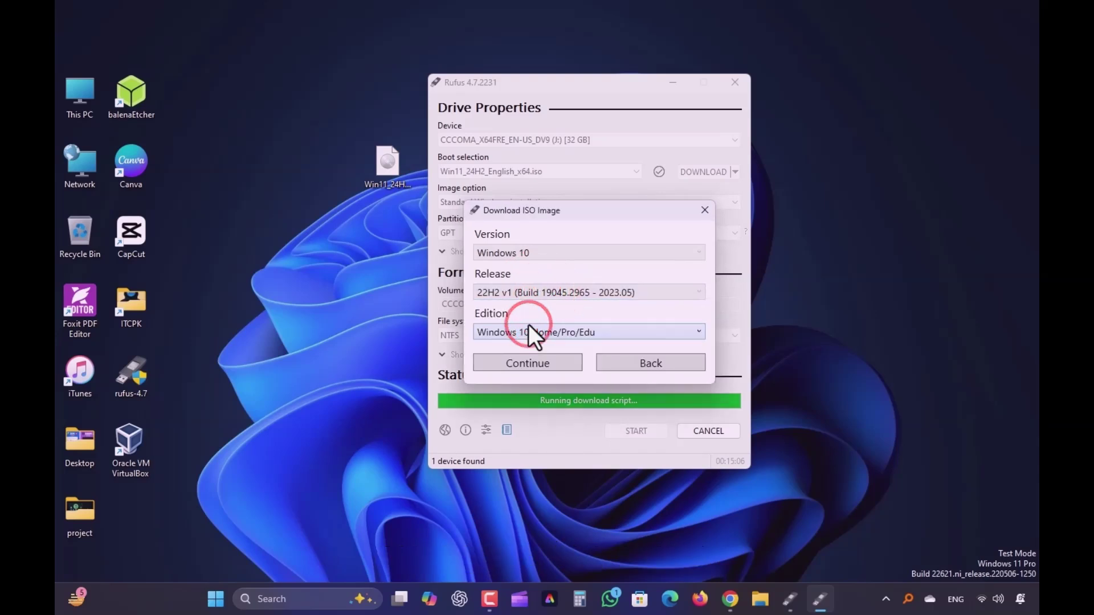
click(560, 334)
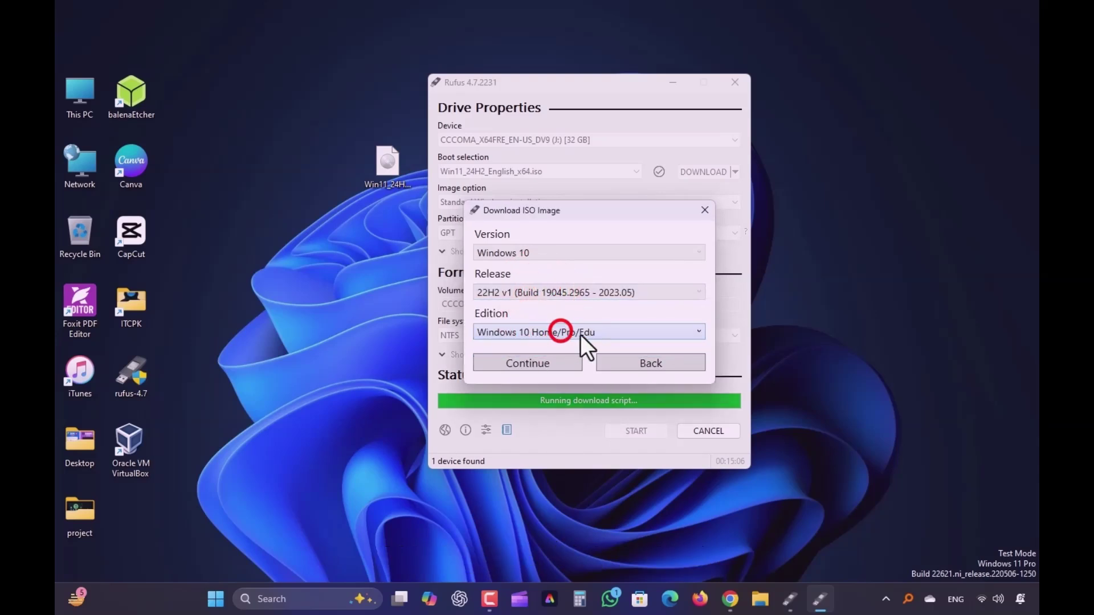
click(551, 362)
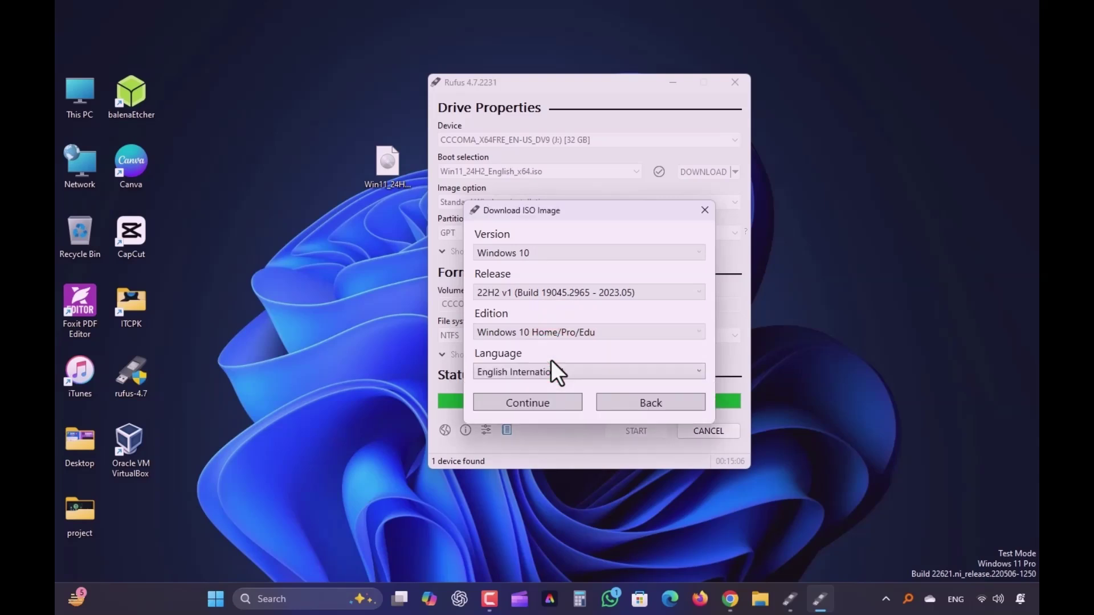
Step: Choose English International and x64, tick Download using a browser, and start the download
click(553, 369)
scroll(576, 415, up, 1)
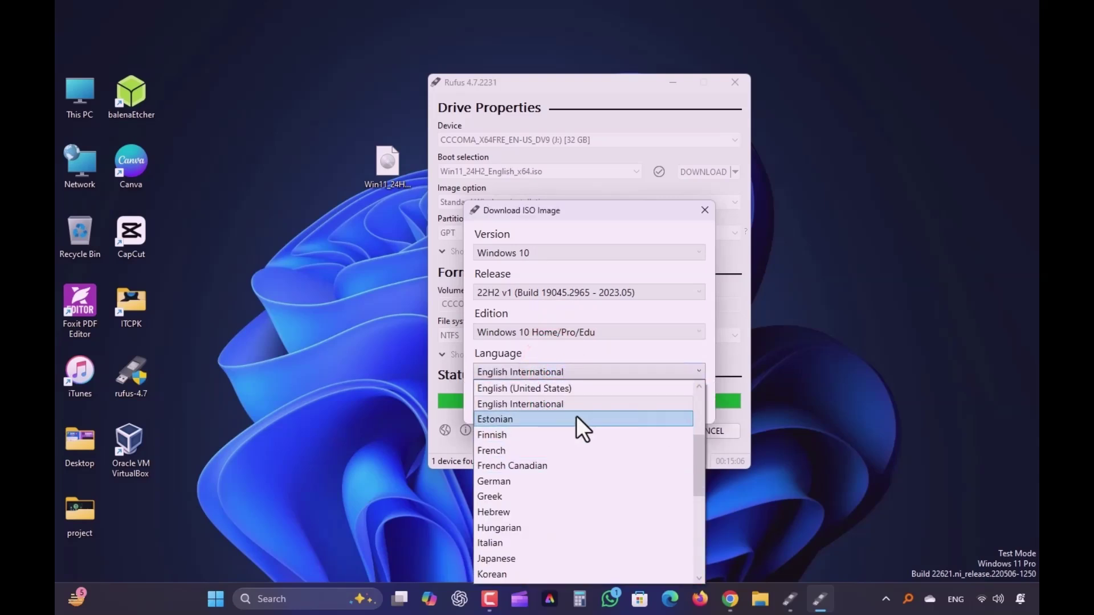
click(546, 403)
click(526, 402)
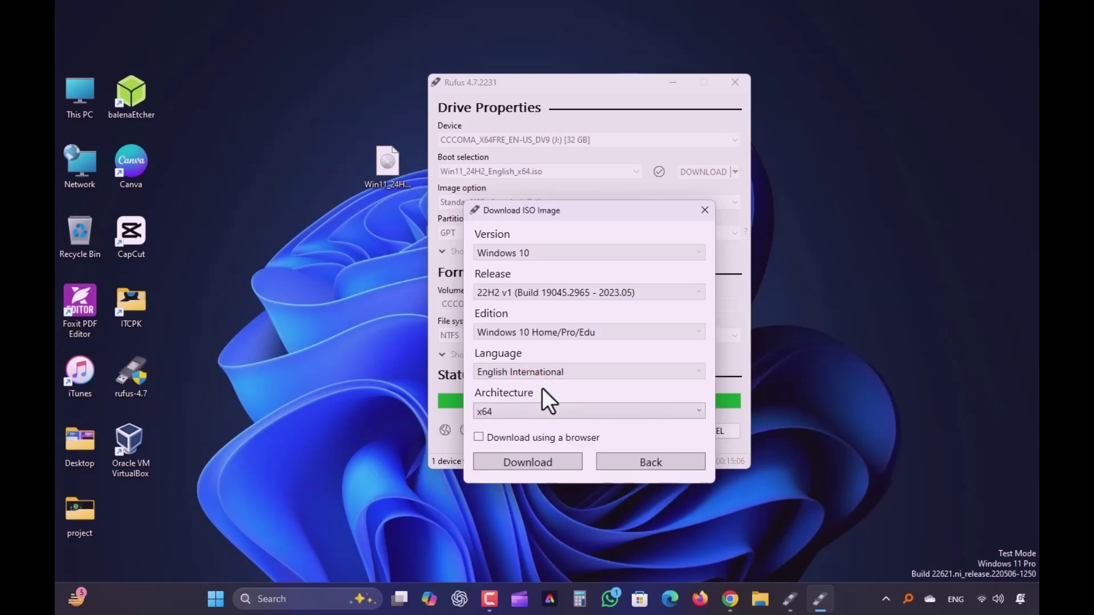
click(512, 413)
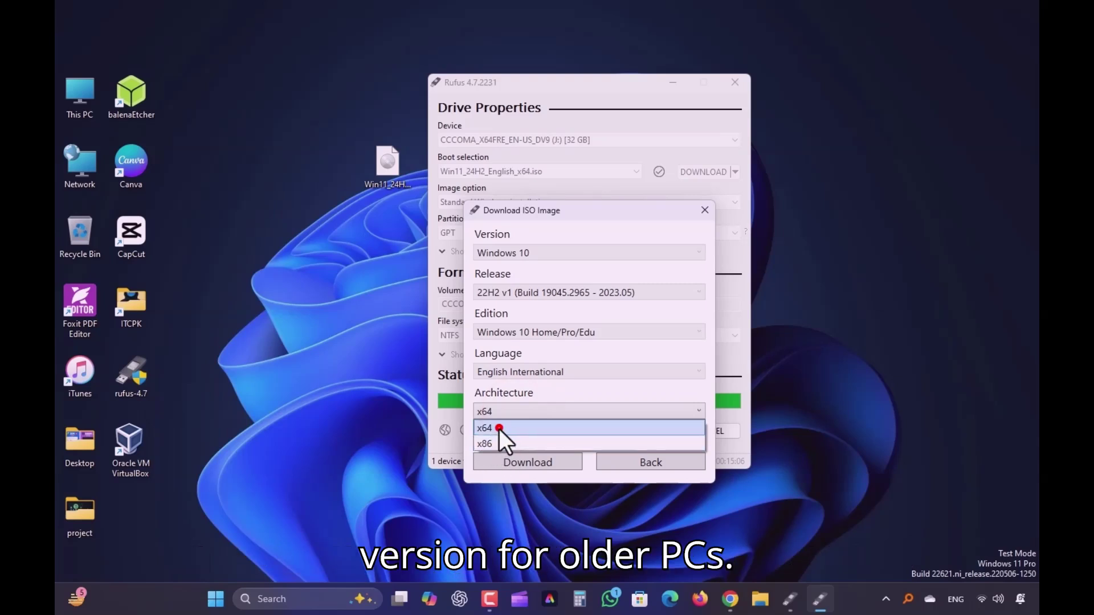
click(499, 427)
click(477, 437)
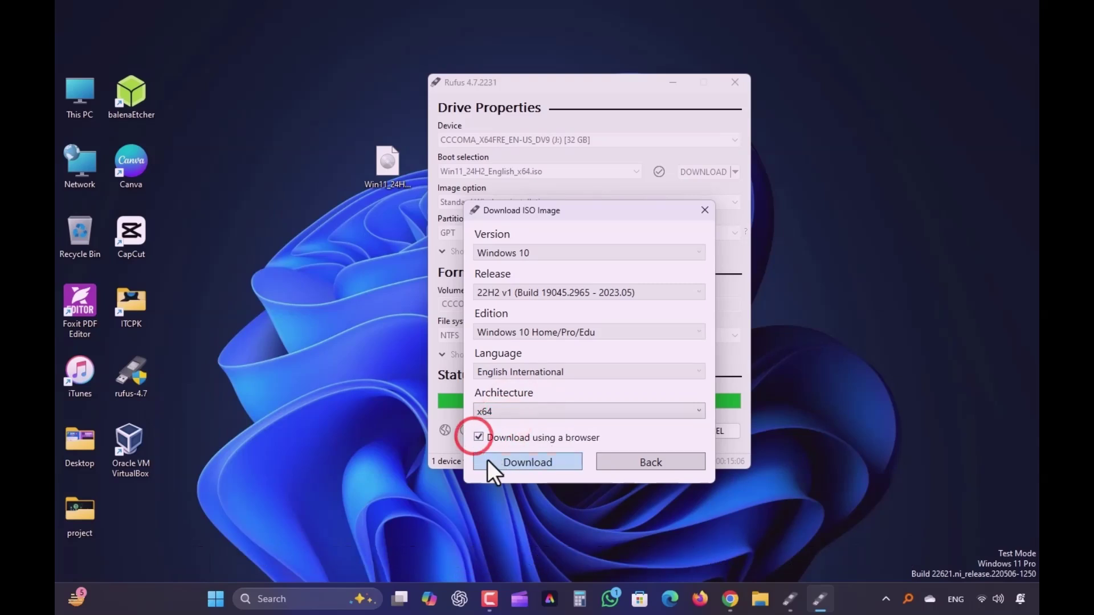
click(527, 462)
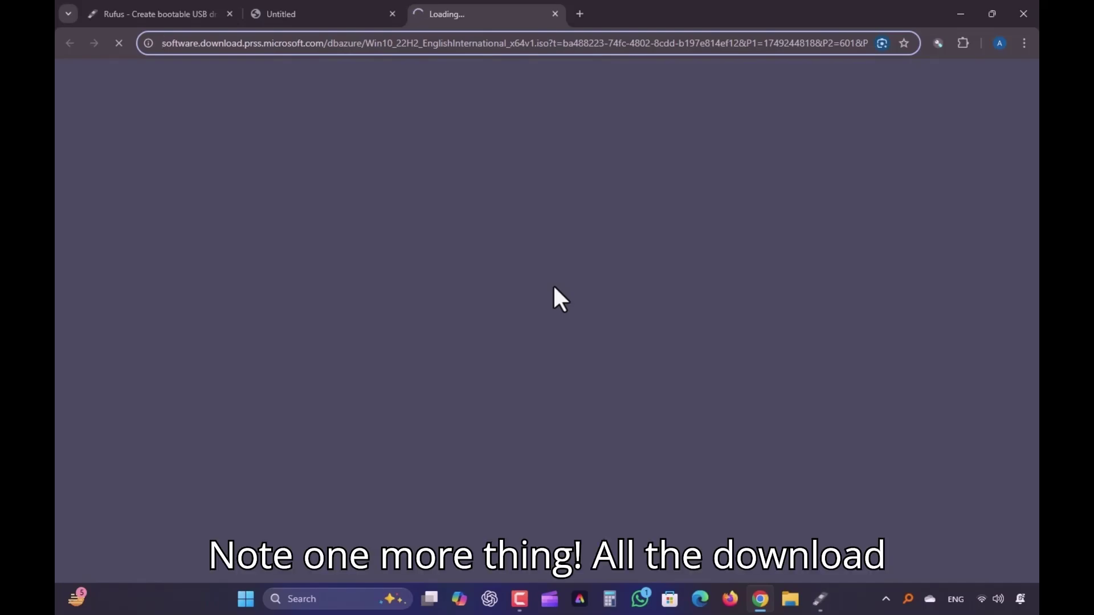
Step: Verify the microsoft.com link, then start IDM downloading the 5.71 GB Win10_22H2_EnglishInternational_x64v1.iso
click(291, 44)
key(shift+Right)
key(shift+Right)
key(shift+Right)
key(shift+Right)
key(shift+Right)
key(shift+Right)
key(shift+Right)
key(shift+Right)
key(shift+Right)
key(shift+Right)
key(shift+Right)
key(shift+Right)
key(shift+Right)
key(shift+Right)
key(shift+Right)
key(shift+Right)
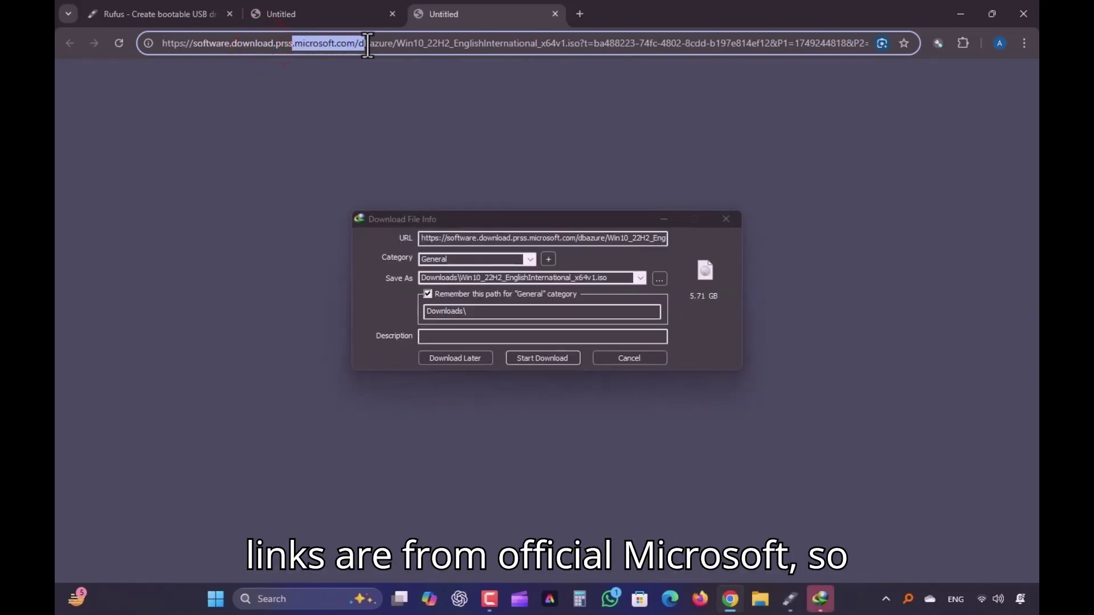
click(310, 44)
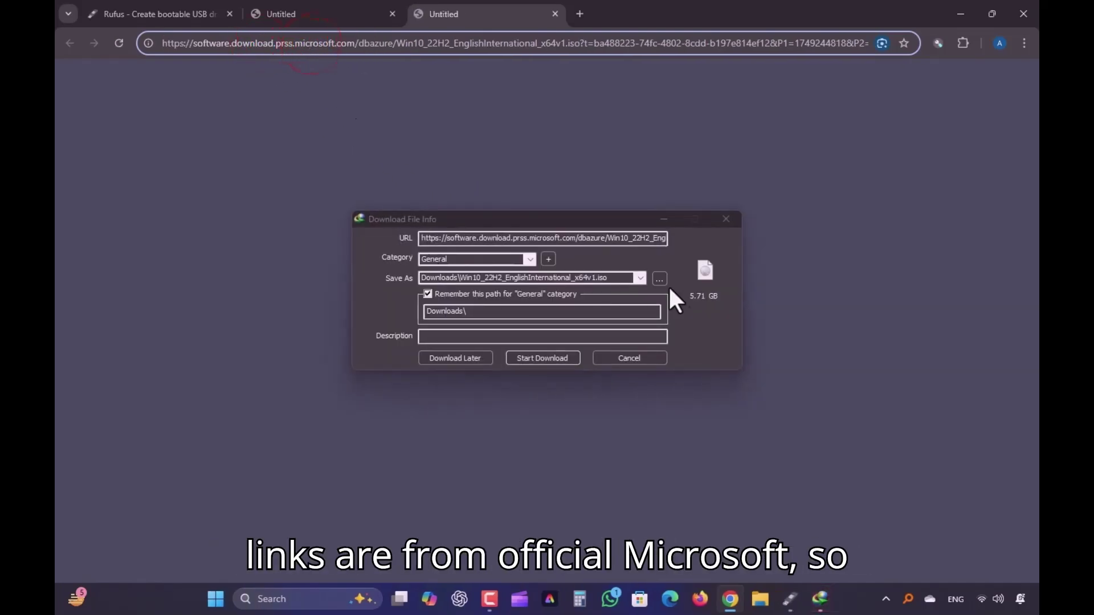
click(545, 357)
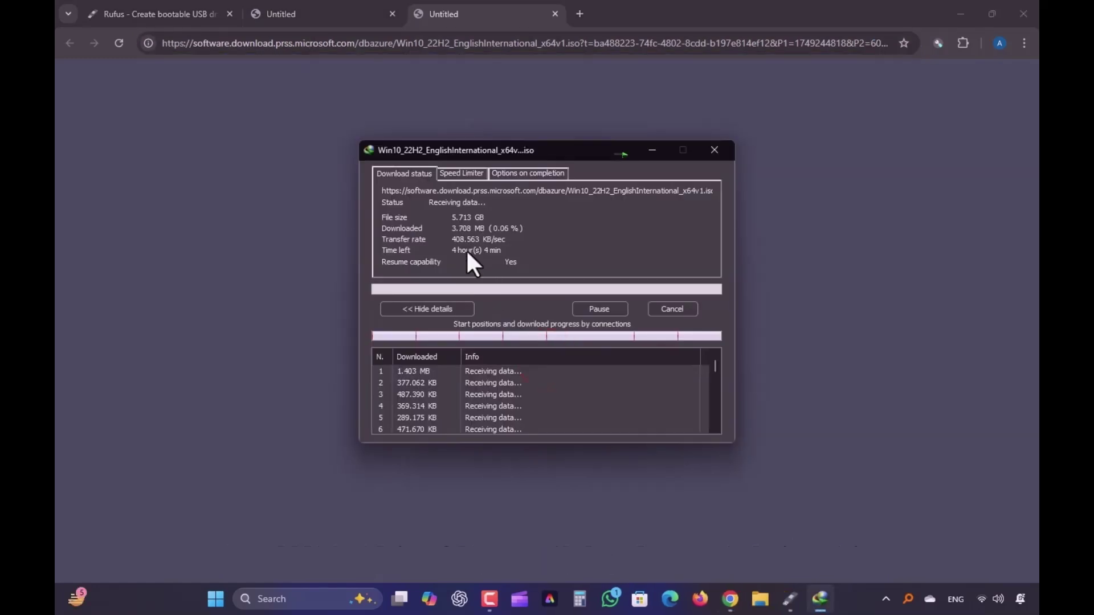
Step: Hide the IDM progress window, close both browser tabs and Rufus, then open the Start shutdown options
click(622, 154)
click(555, 15)
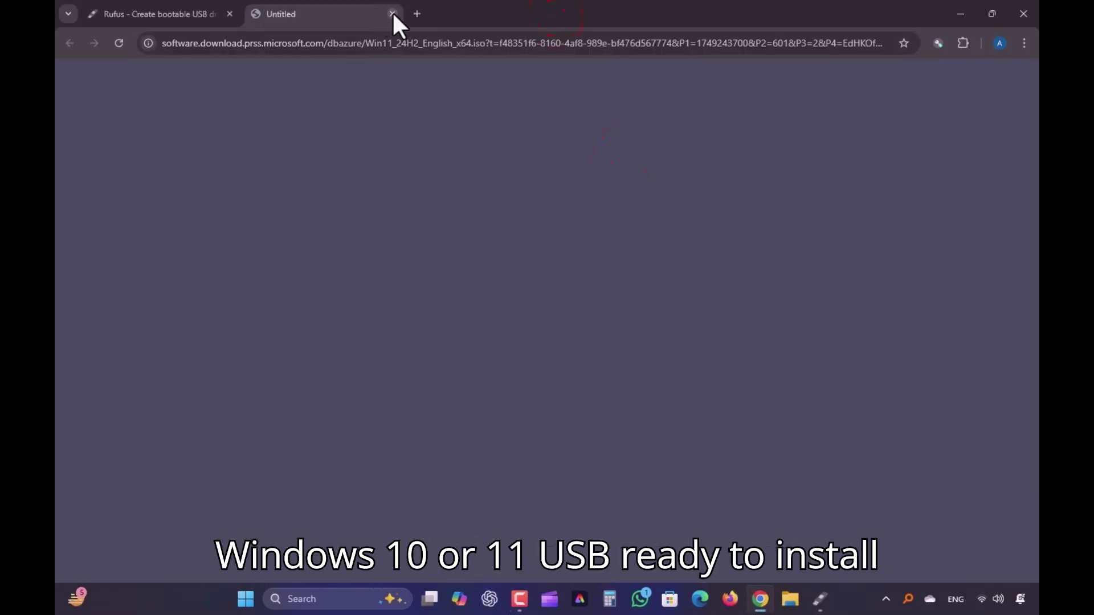
click(392, 13)
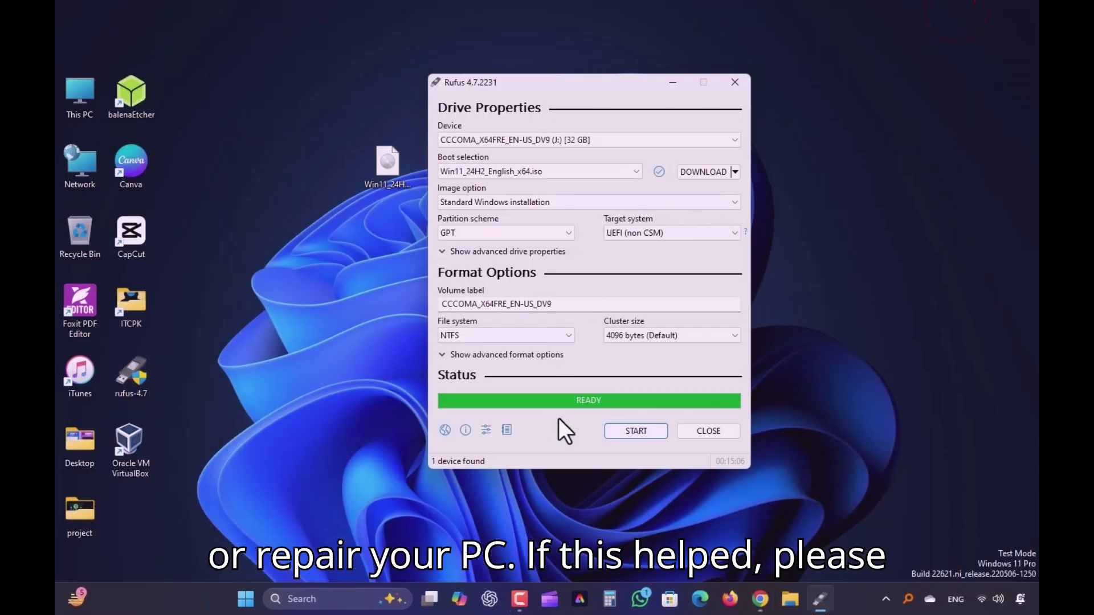
click(697, 429)
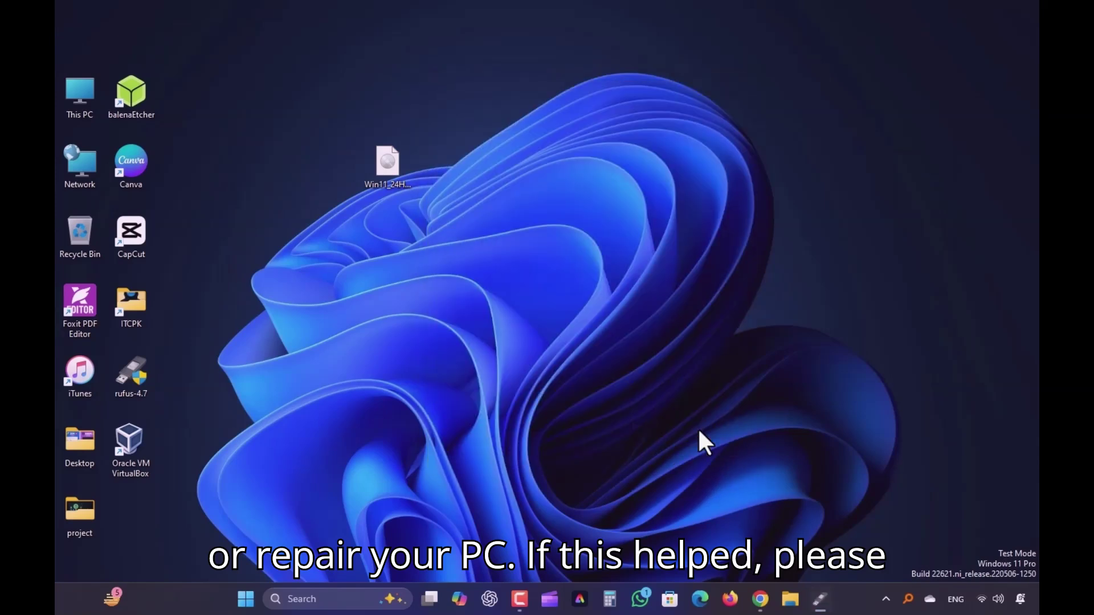
click(531, 289)
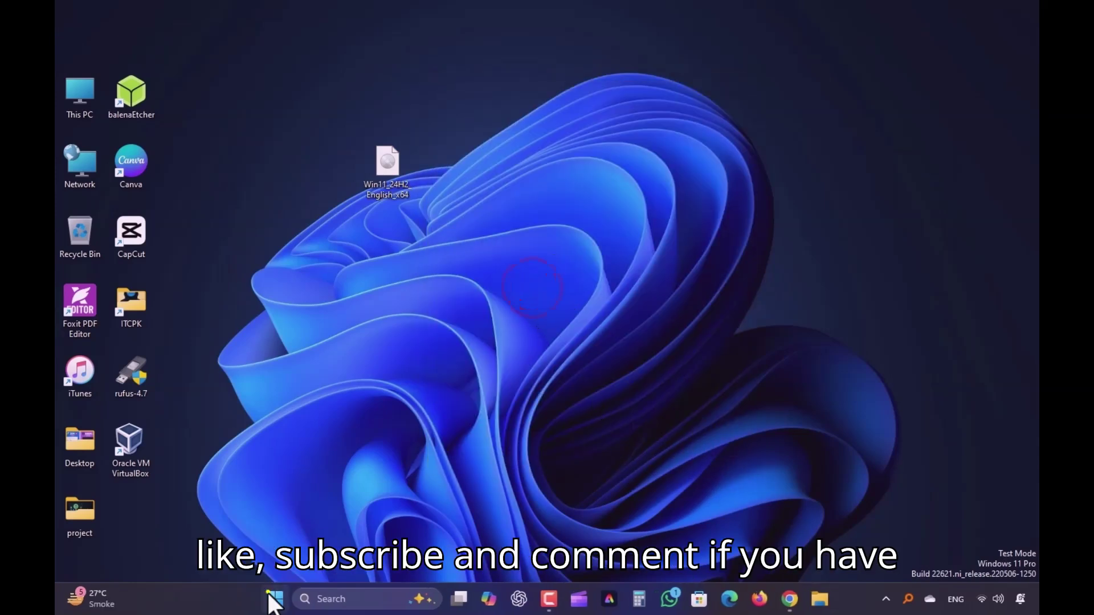